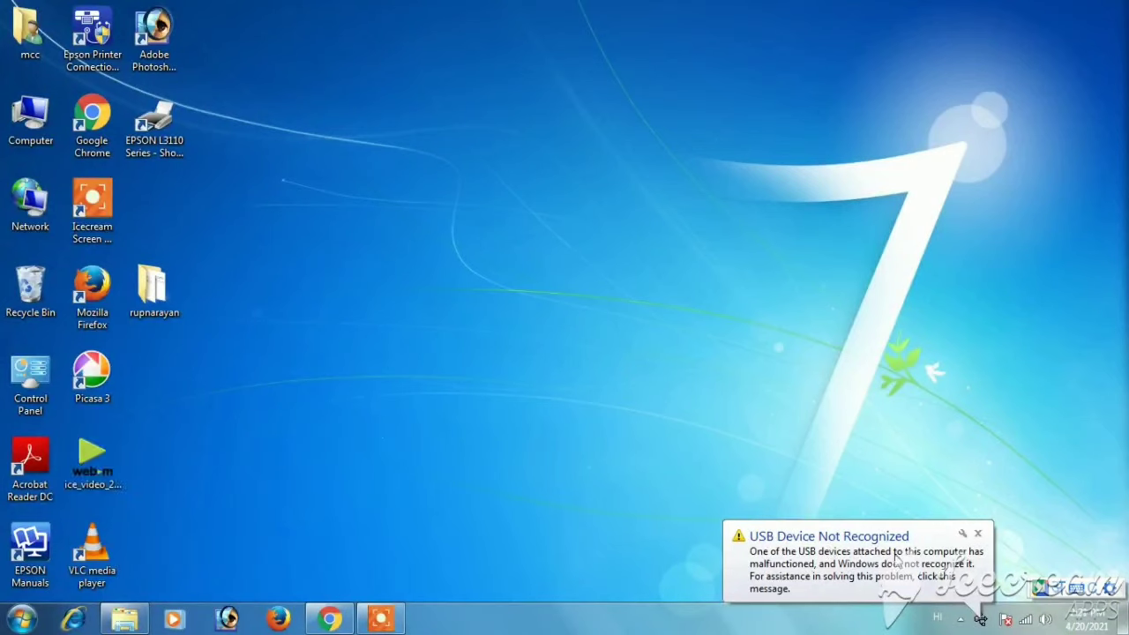
# Open Computer Management for this computer and display its devices in Device Manager.
pyautogui.doubleClick(30, 119)
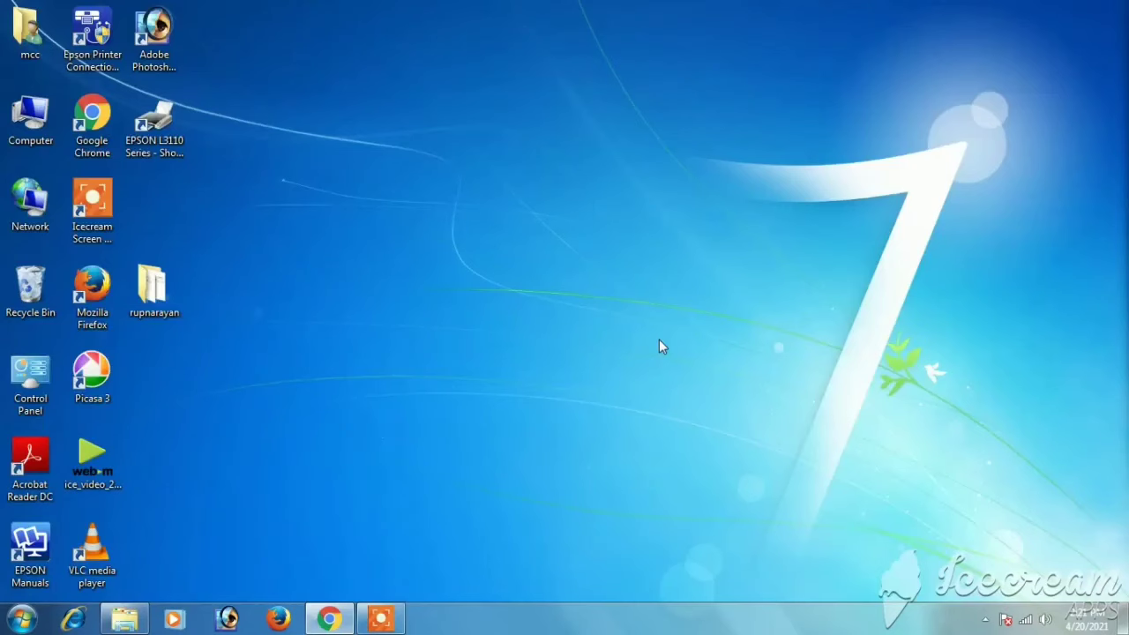
pyautogui.moveTo(24, 113); pyautogui.dragTo(284, 107)
pyautogui.rightClick(285, 115)
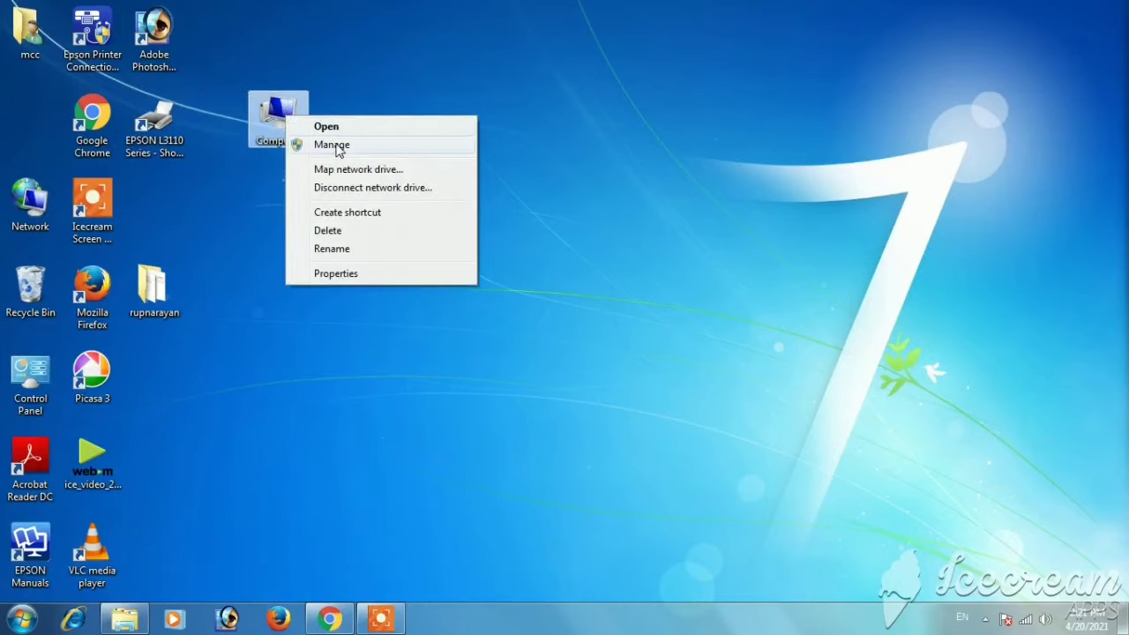
pyautogui.click(336, 145)
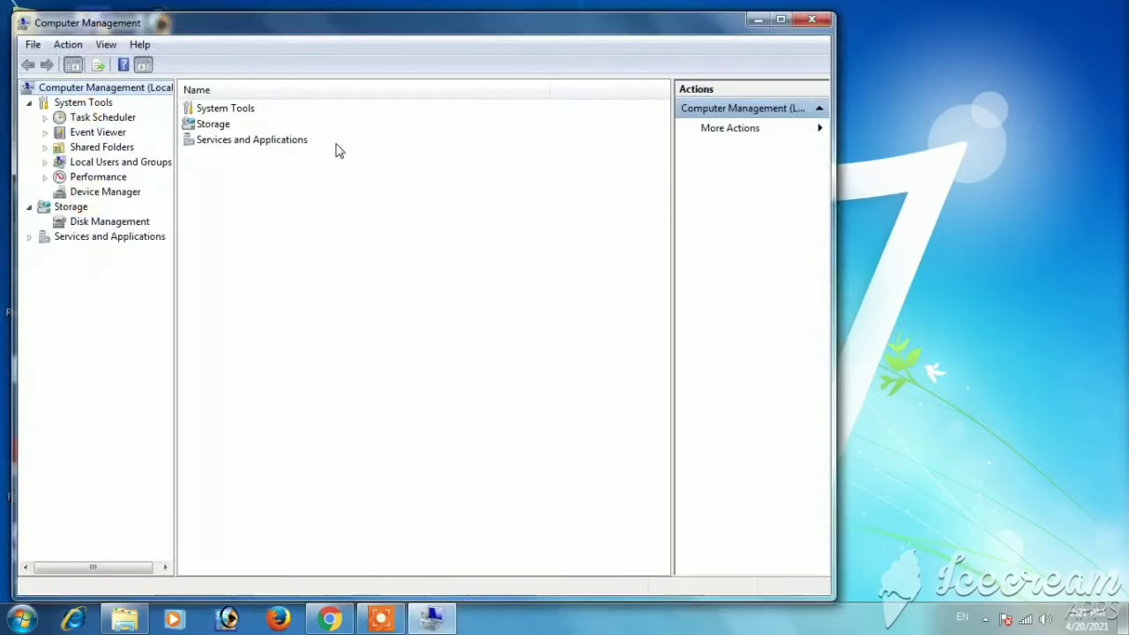
pyautogui.click(110, 192)
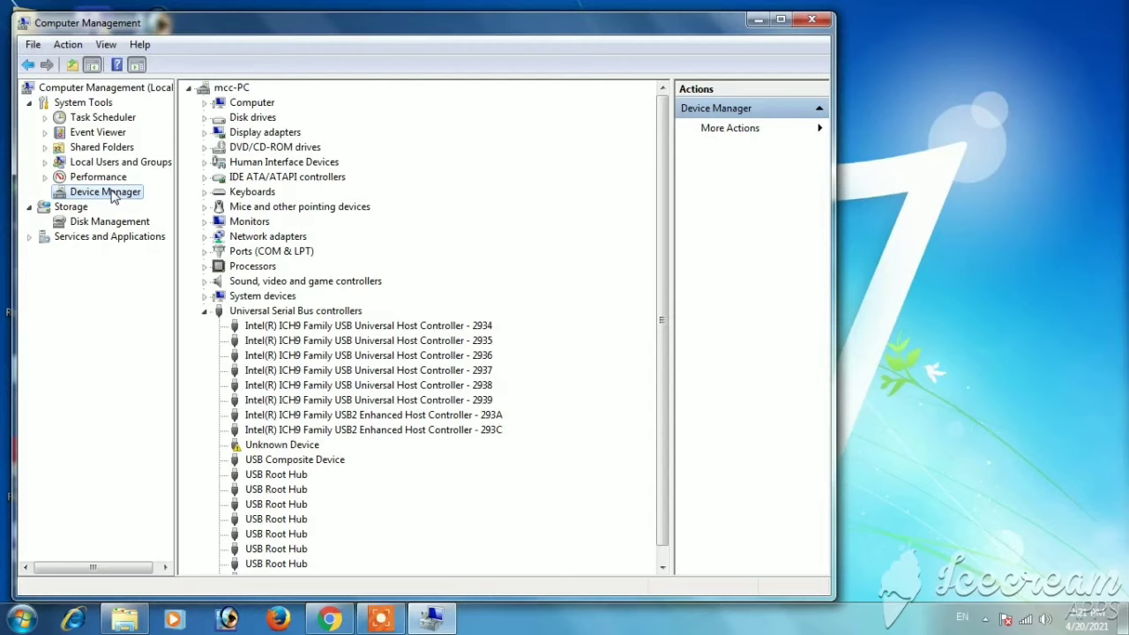
pyautogui.click(381, 620)
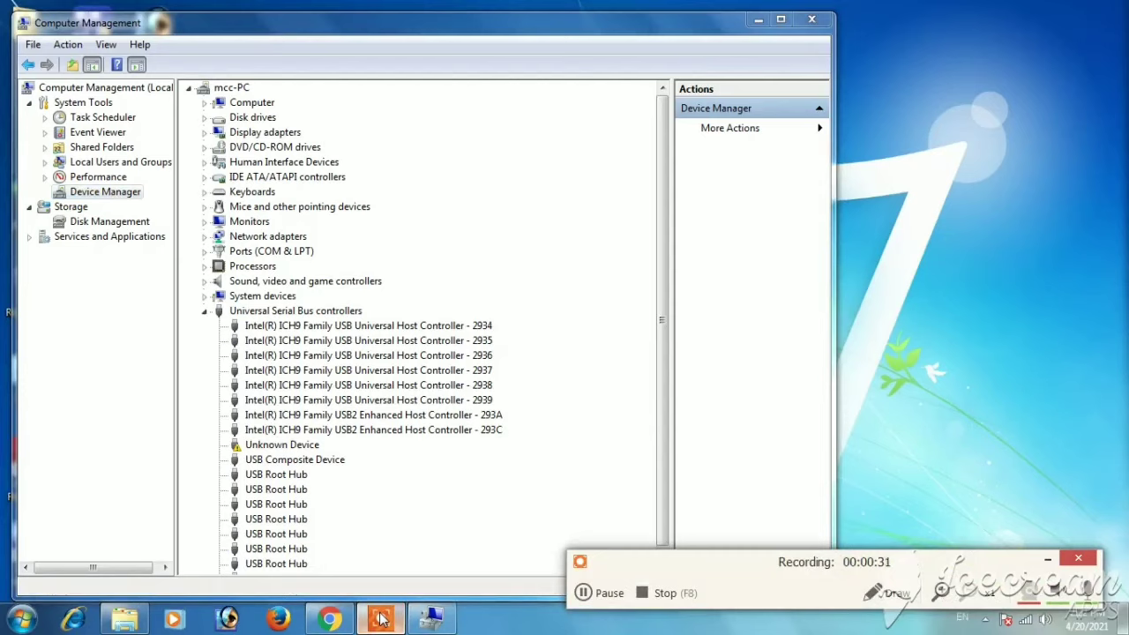
pyautogui.click(583, 593)
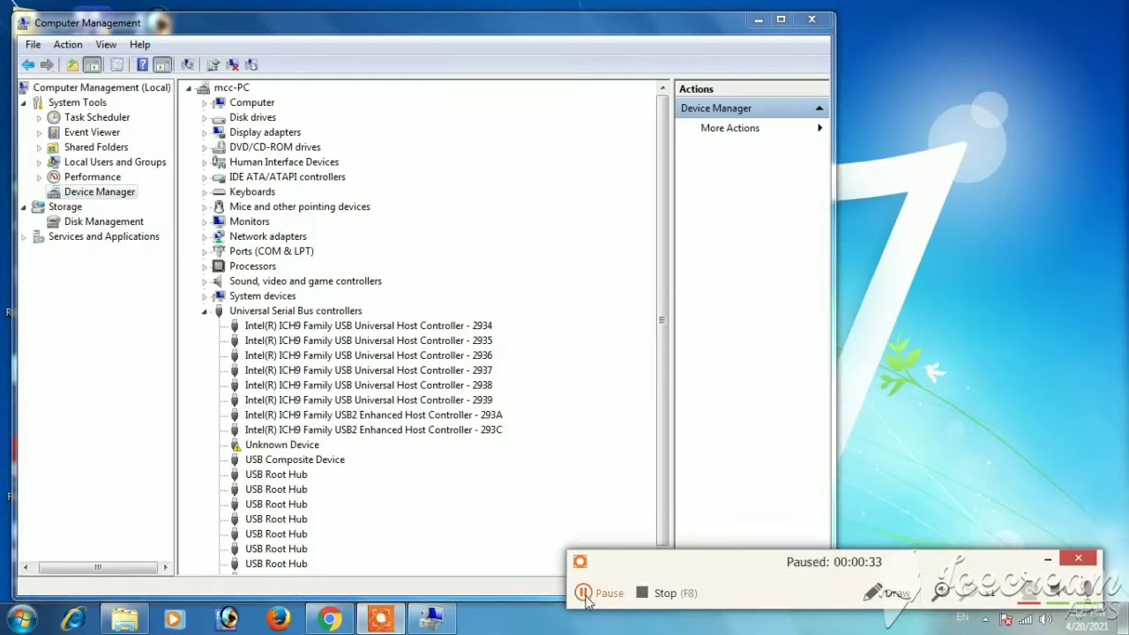
pyautogui.click(583, 593)
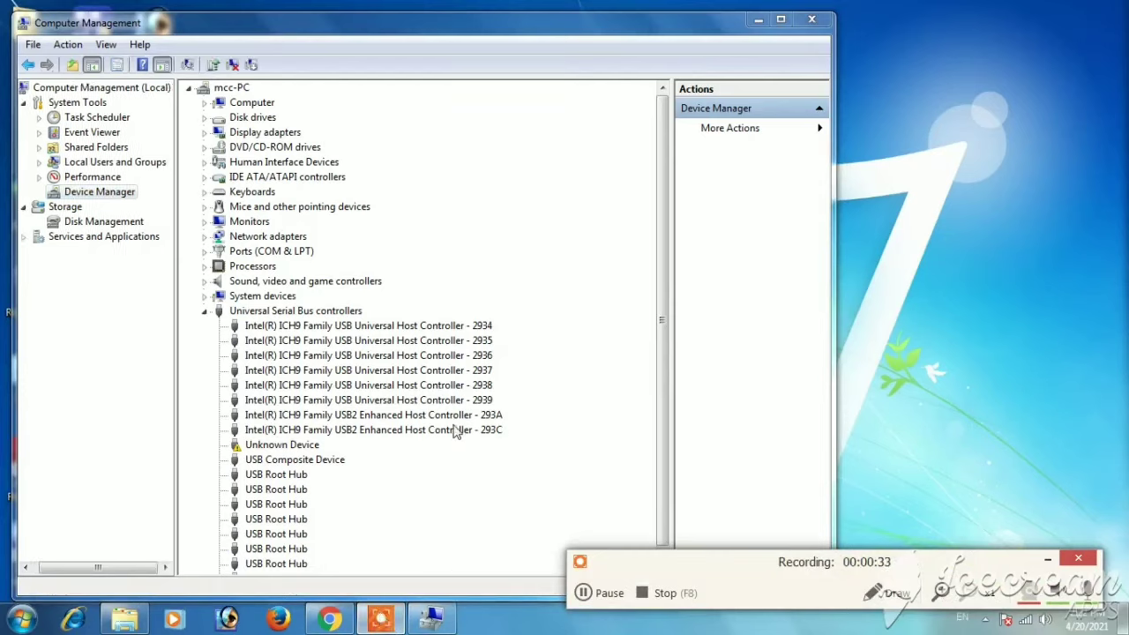
pyautogui.click(1050, 567)
# Try to update the driver of the Unknown Device under Universal Serial Bus controllers by searching the computer's Documents folder.
pyautogui.scroll(-1, 326, 428)
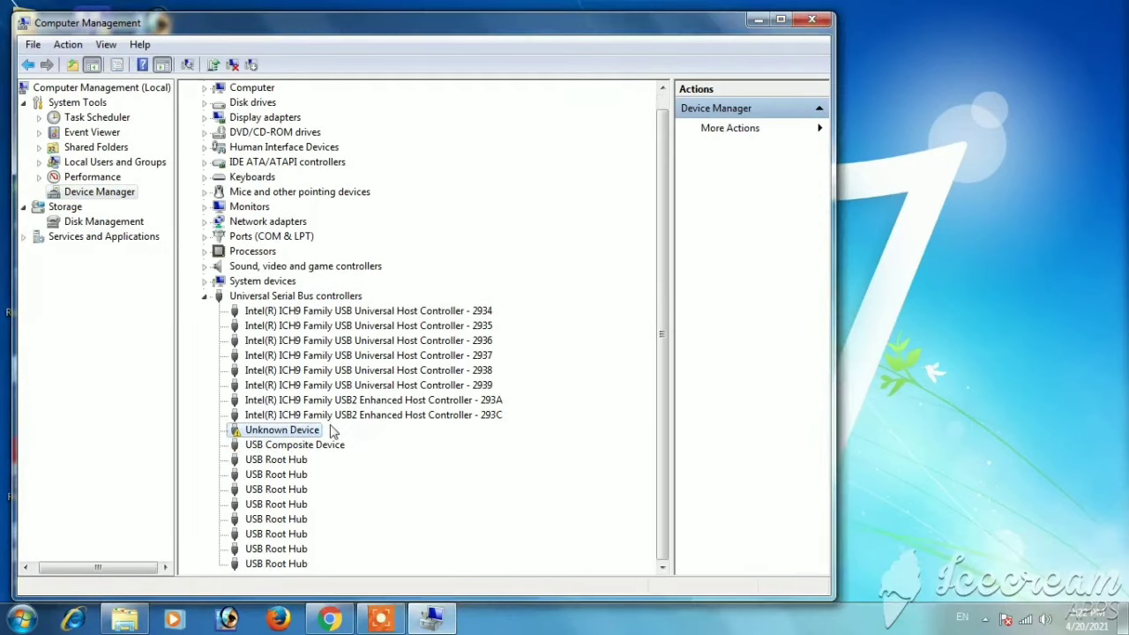
pyautogui.rightClick(273, 436)
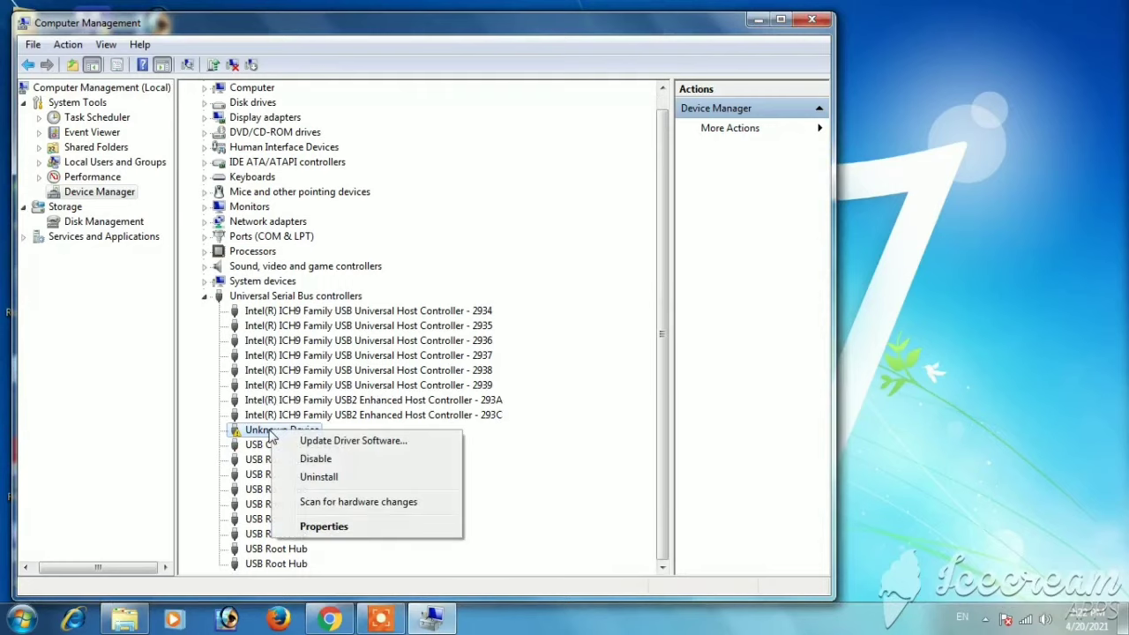
pyautogui.click(340, 441)
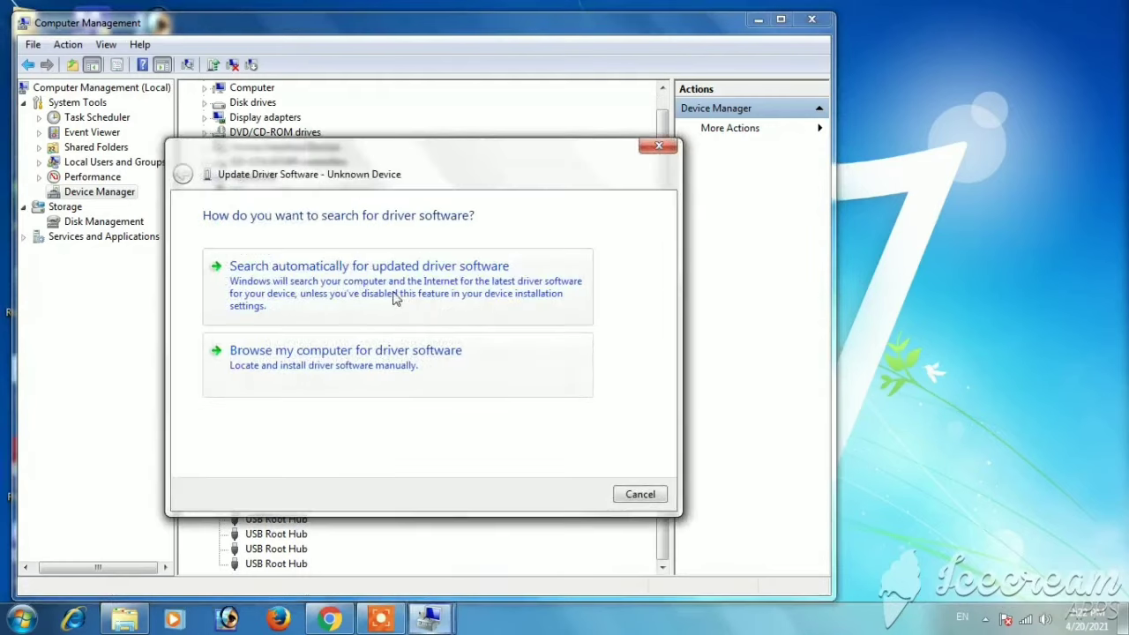
pyautogui.click(351, 369)
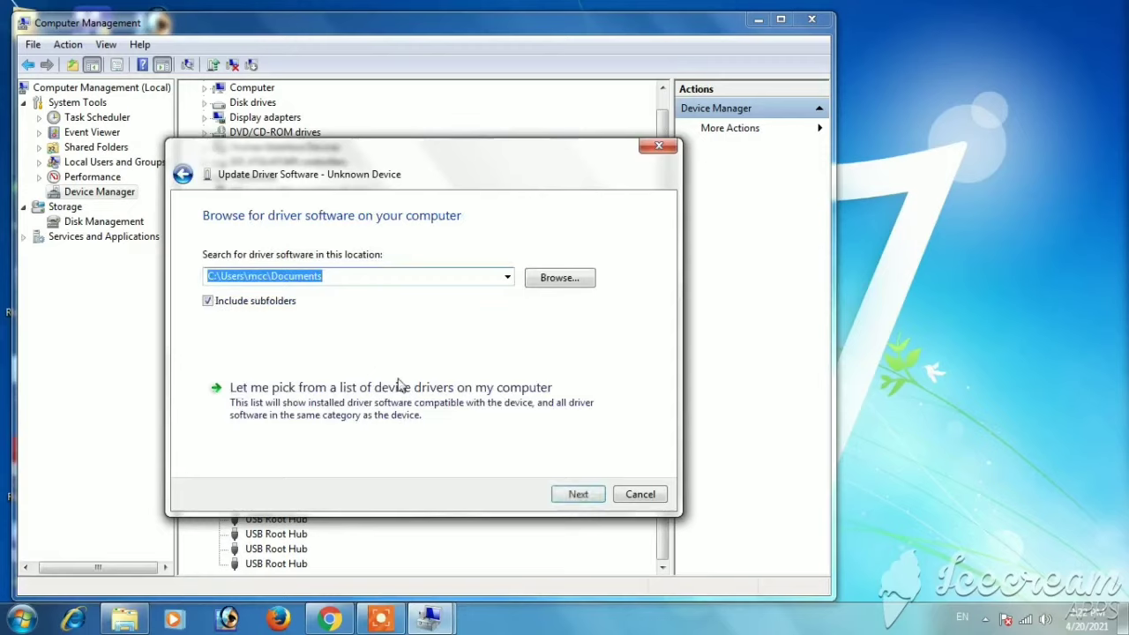
pyautogui.click(577, 497)
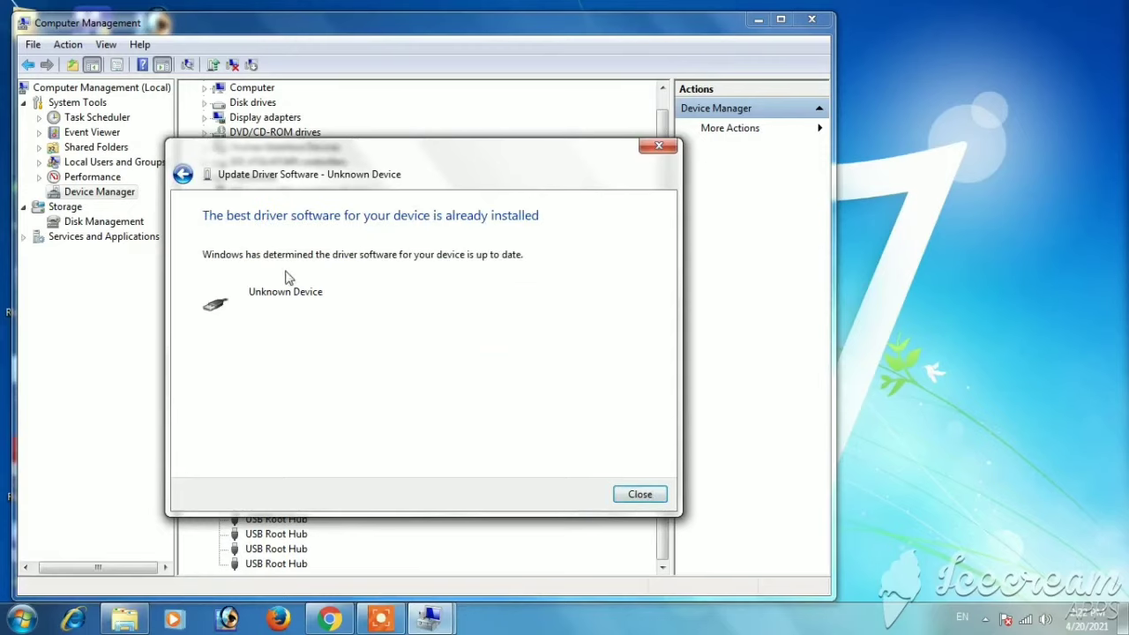
pyautogui.click(182, 174)
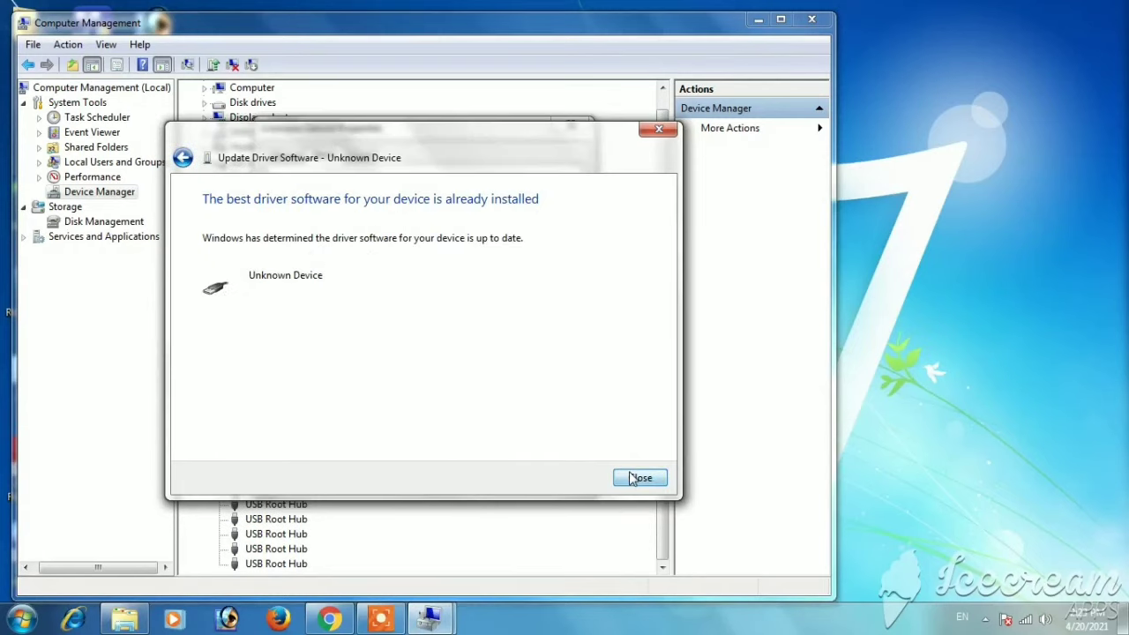
pyautogui.click(637, 477)
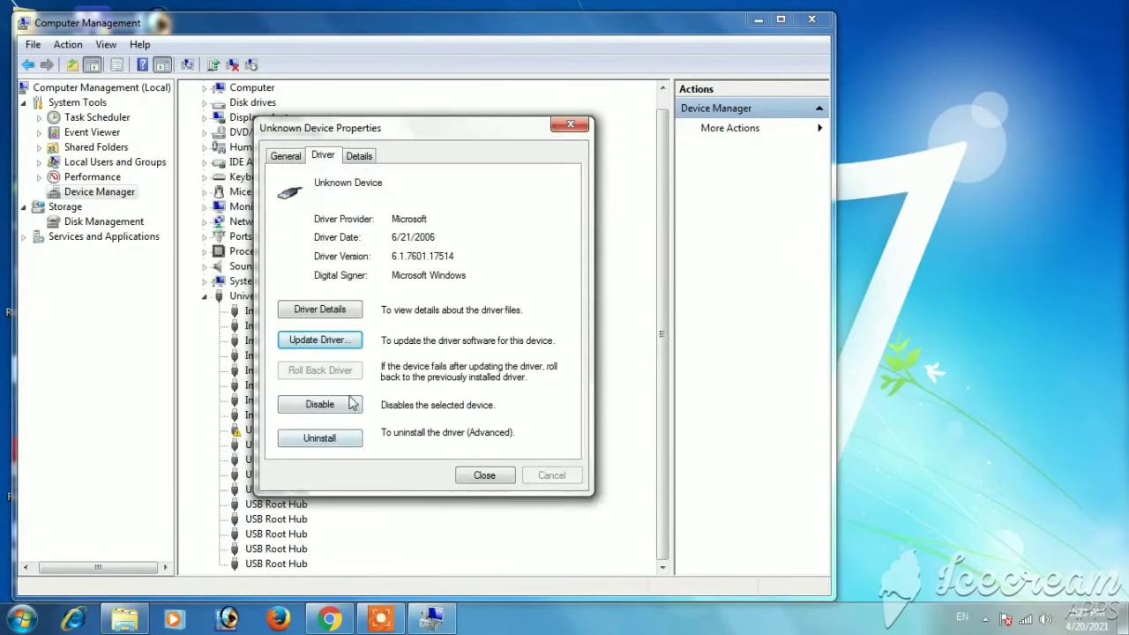
# Check the Unknown Device's details in its properties, then close the properties and Computer Management.
pyautogui.click(357, 159)
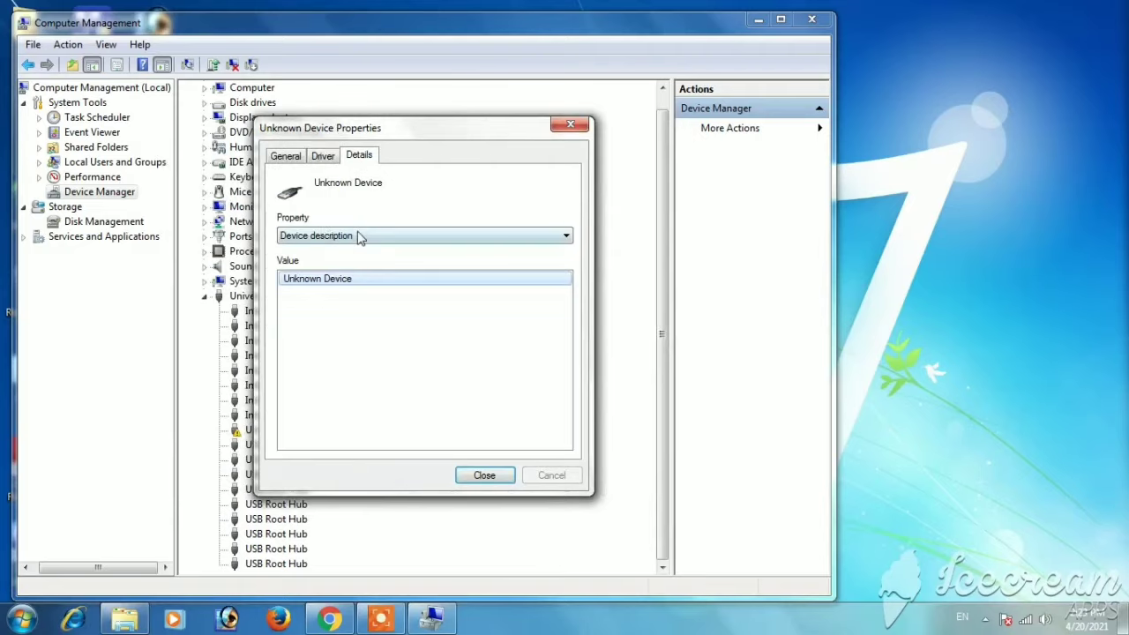
pyautogui.click(354, 236)
pyautogui.click(355, 235)
pyautogui.click(569, 127)
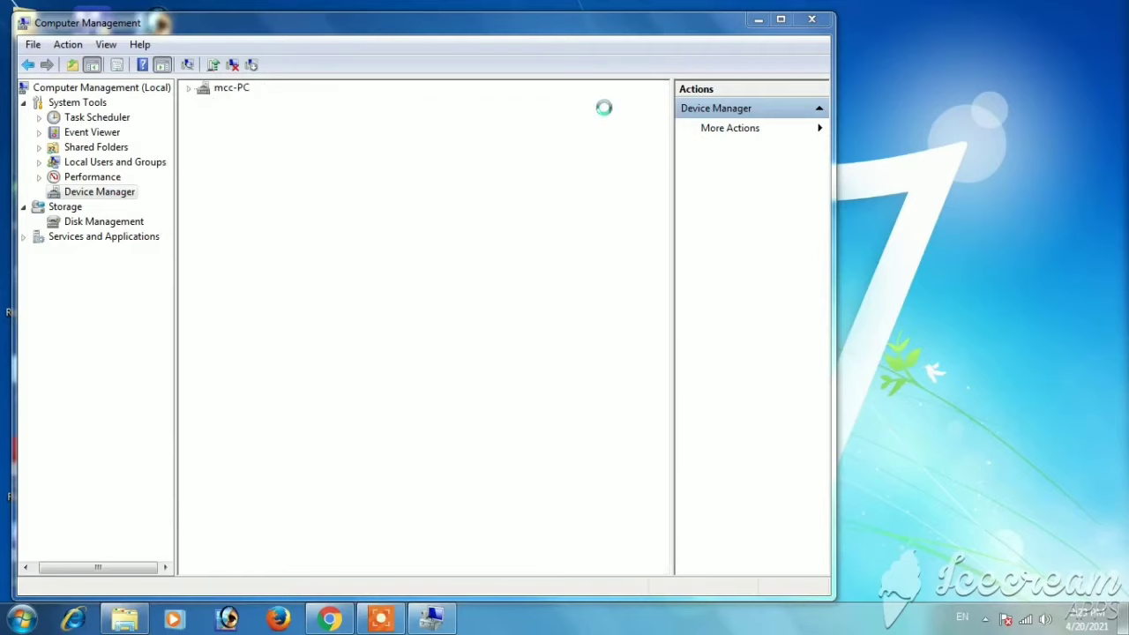
pyautogui.click(811, 19)
# Run the troubleshooter on the Unknown Device in Devices and Printers, including the check for additional problems, and close the window.
pyautogui.click(21, 617)
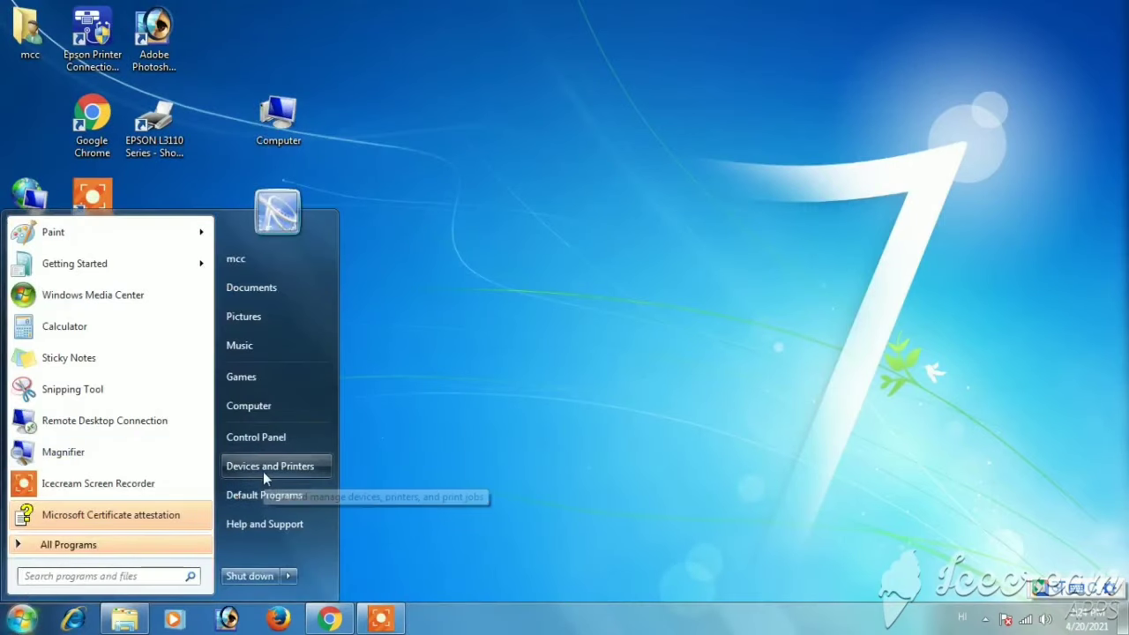
pyautogui.click(263, 469)
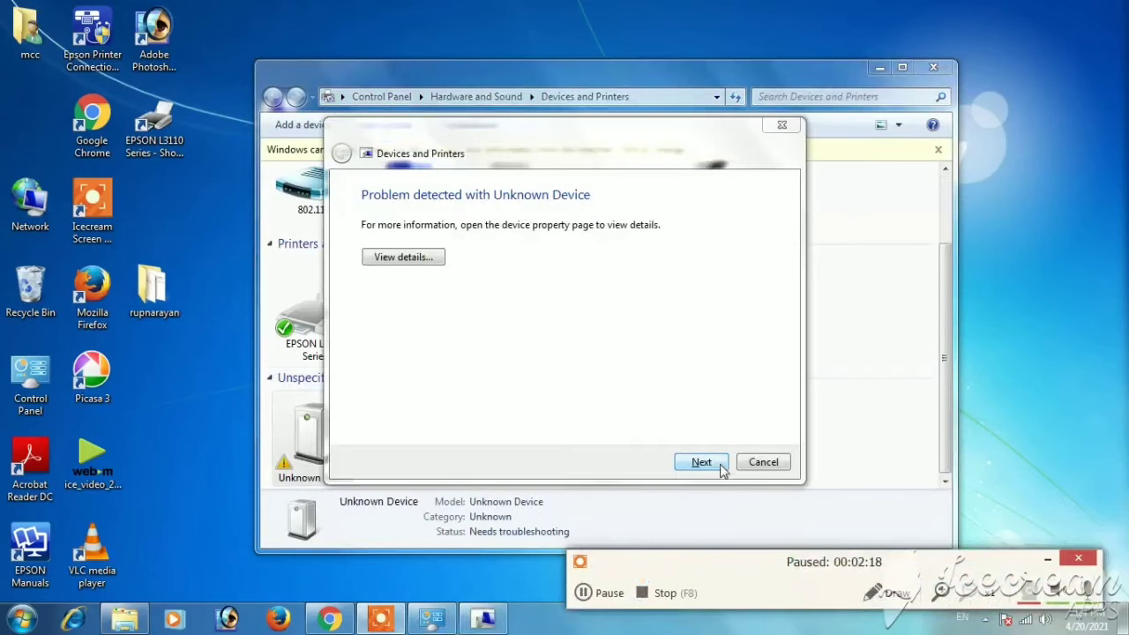
pyautogui.click(716, 464)
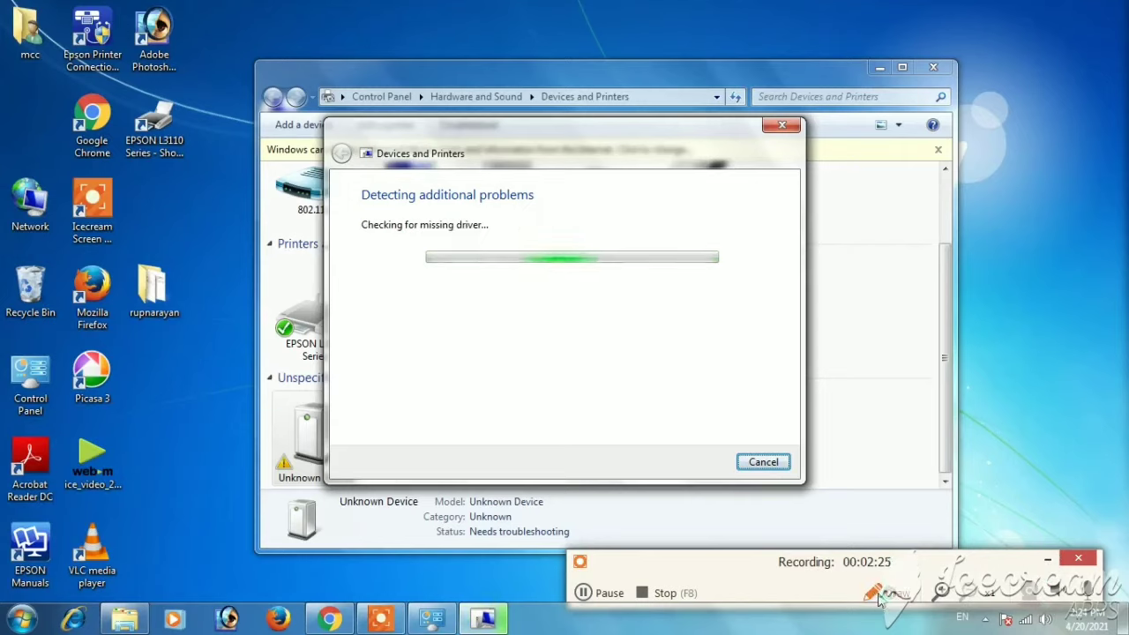
pyautogui.click(585, 594)
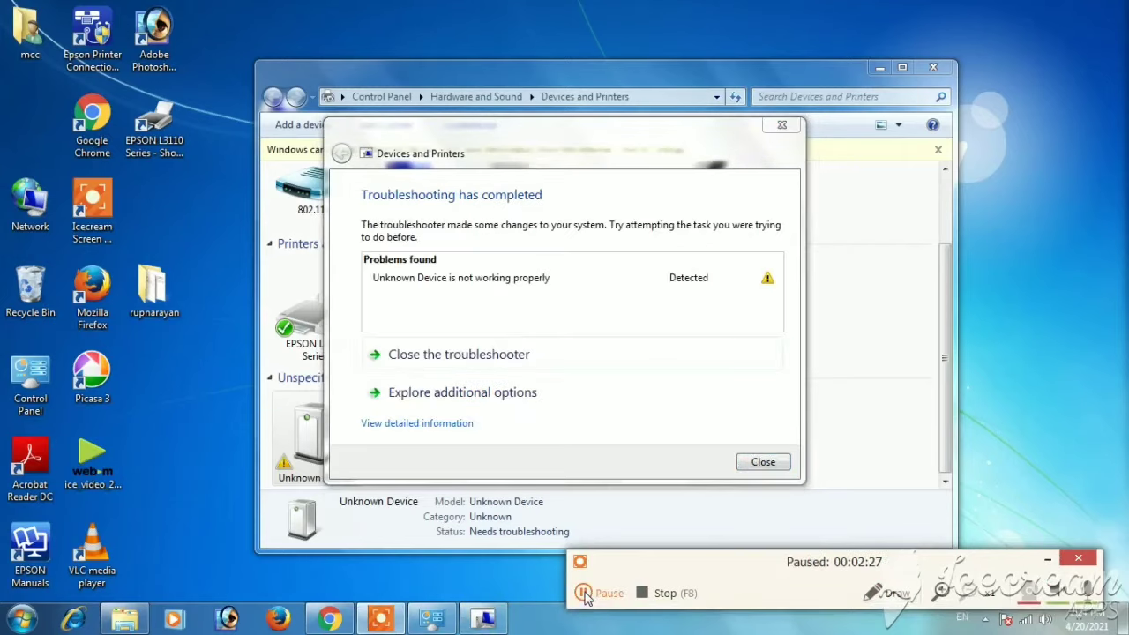
pyautogui.click(585, 593)
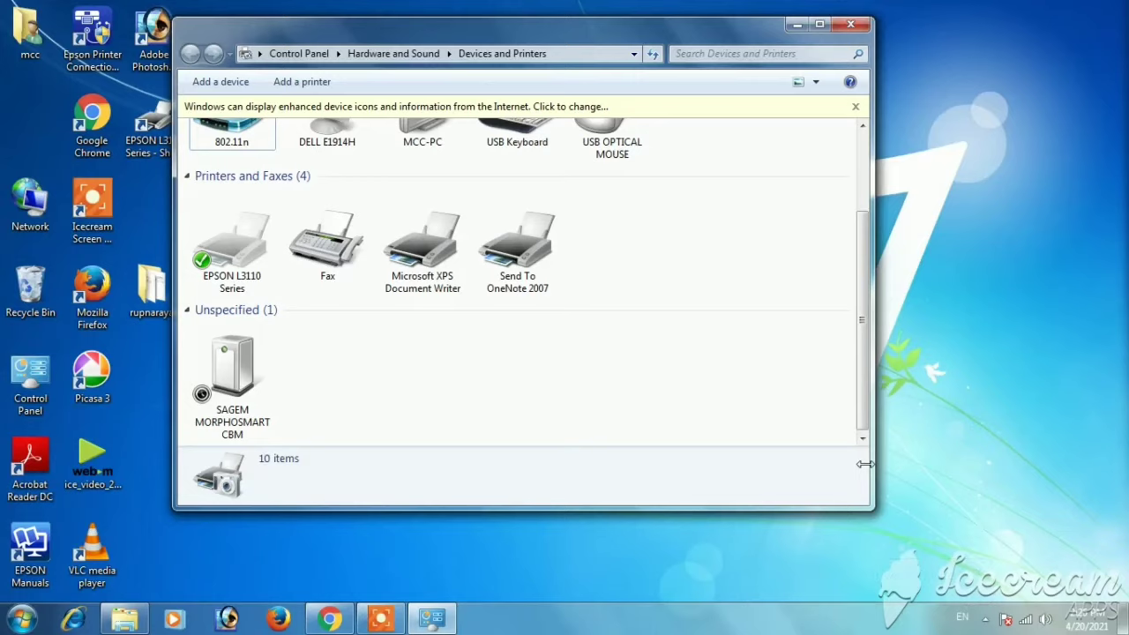
pyautogui.click(851, 24)
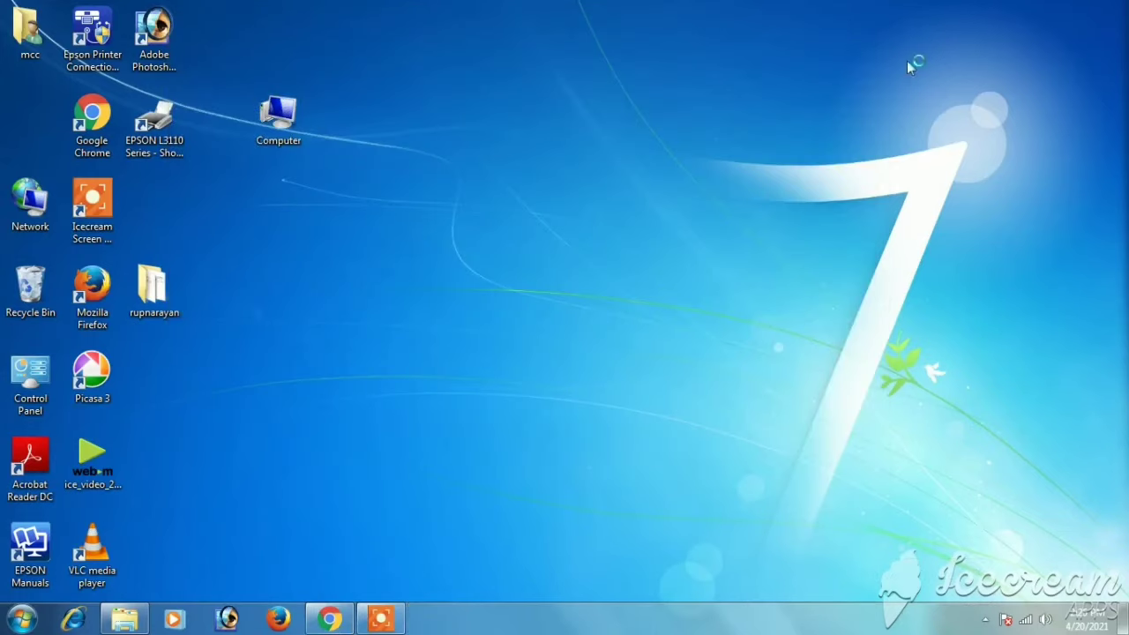
# Refresh the desktop several times and accept the retry prompt for the device registration.
pyautogui.rightClick(921, 86)
pyautogui.click(923, 84)
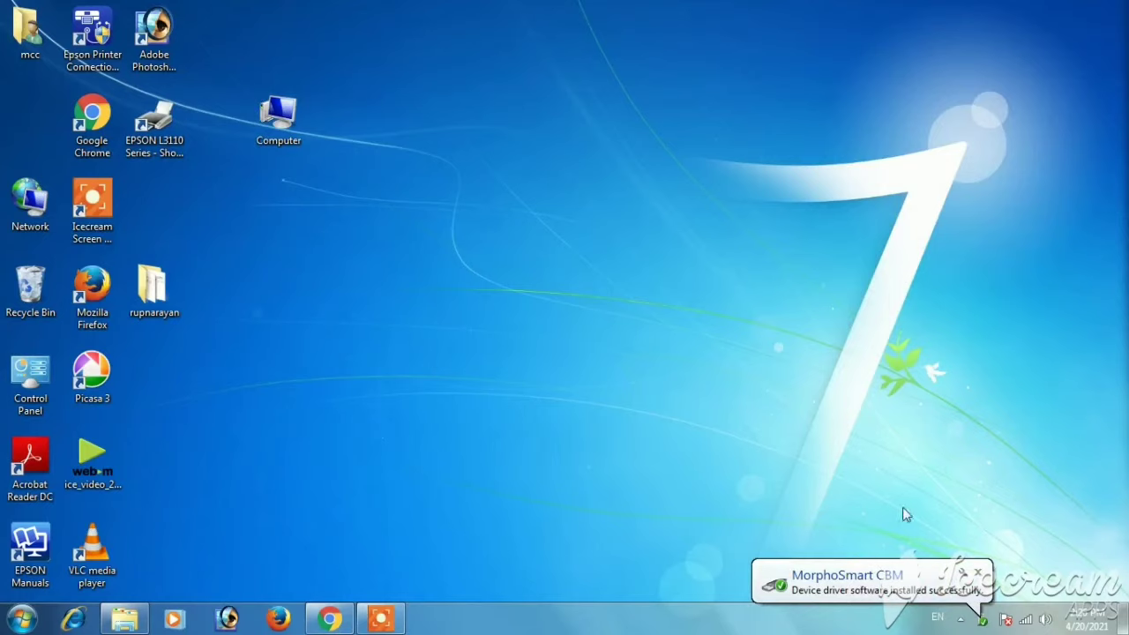
pyautogui.rightClick(927, 167)
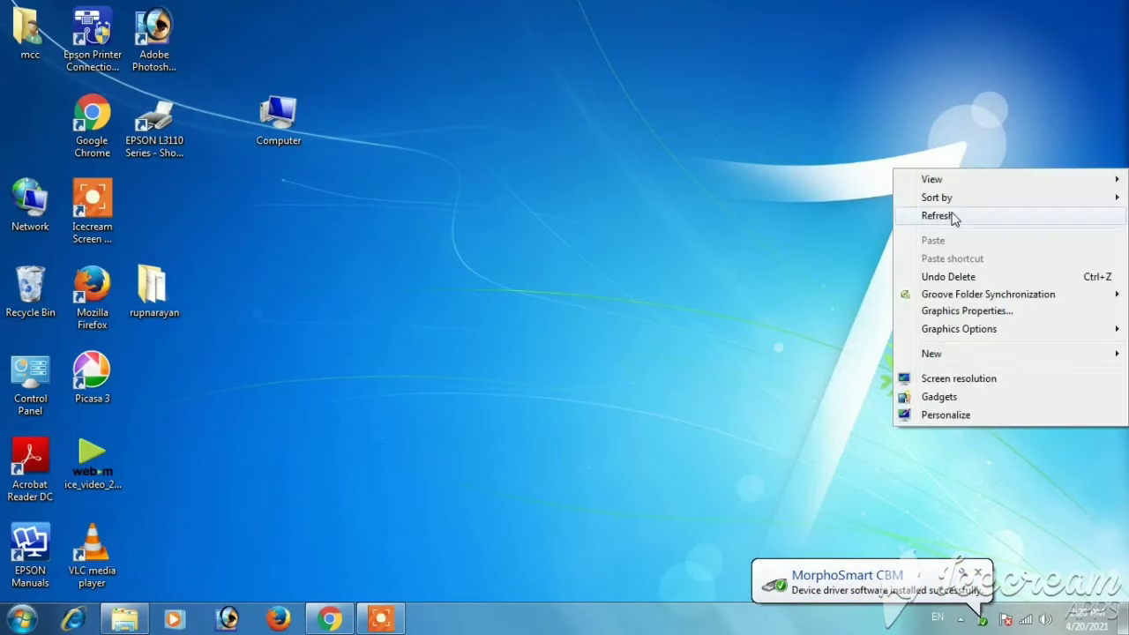
pyautogui.click(954, 217)
pyautogui.rightClick(880, 162)
pyautogui.click(926, 211)
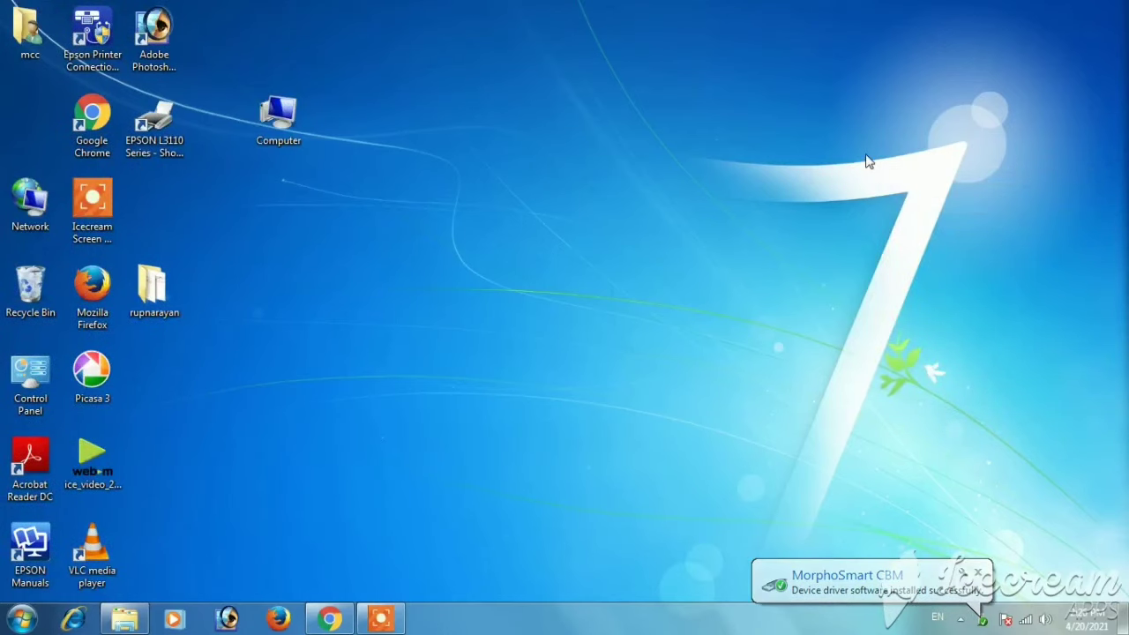
pyautogui.rightClick(847, 135)
pyautogui.click(902, 184)
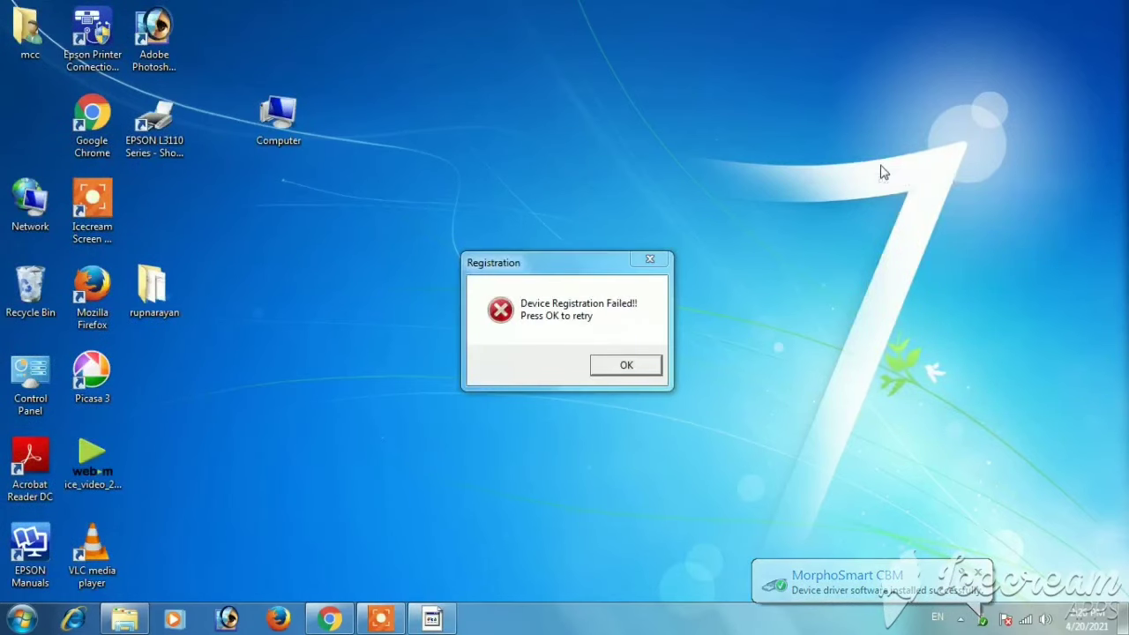
pyautogui.click(624, 369)
pyautogui.rightClick(778, 96)
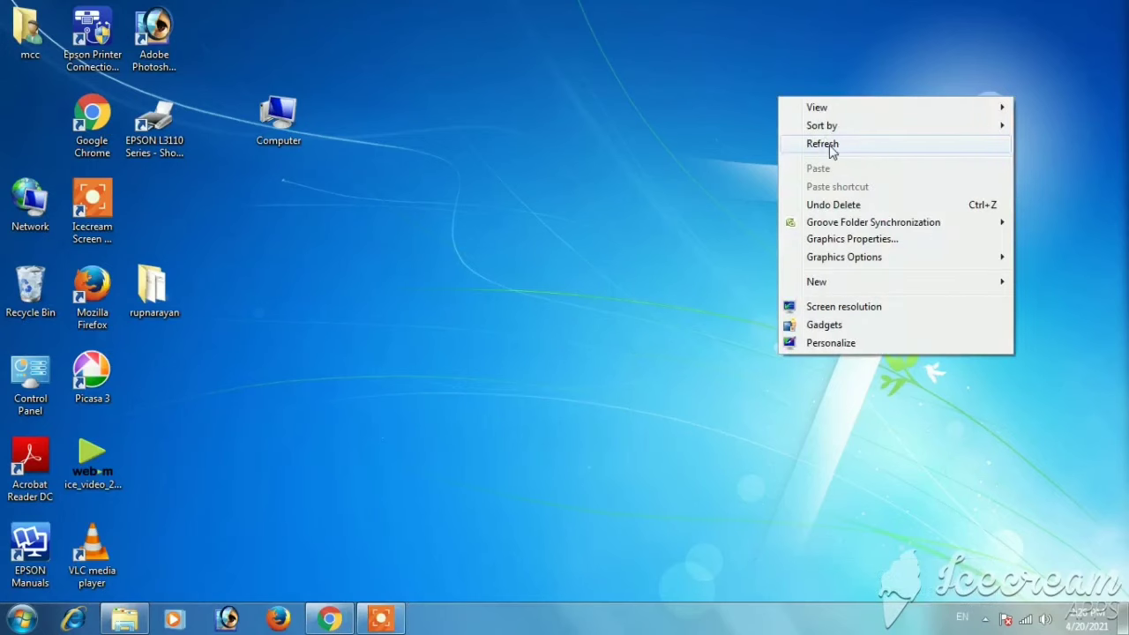
pyautogui.click(829, 147)
pyautogui.rightClick(790, 100)
pyautogui.click(838, 150)
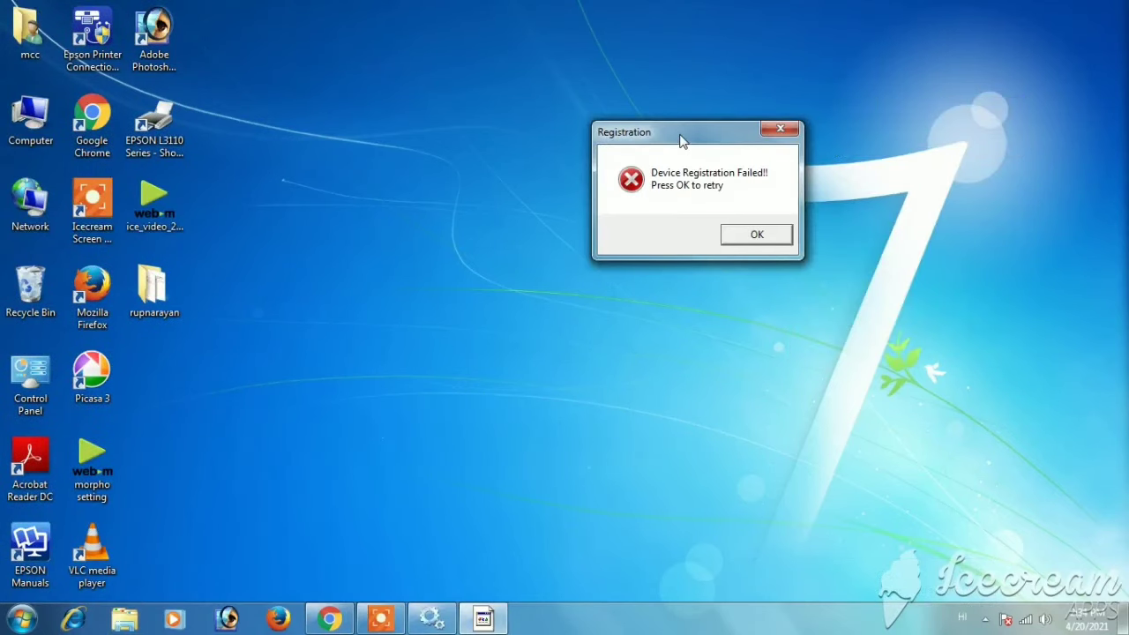
# Check the computer's date and time in the Date and Time settings.
pyautogui.moveTo(679, 140); pyautogui.dragTo(693, 160)
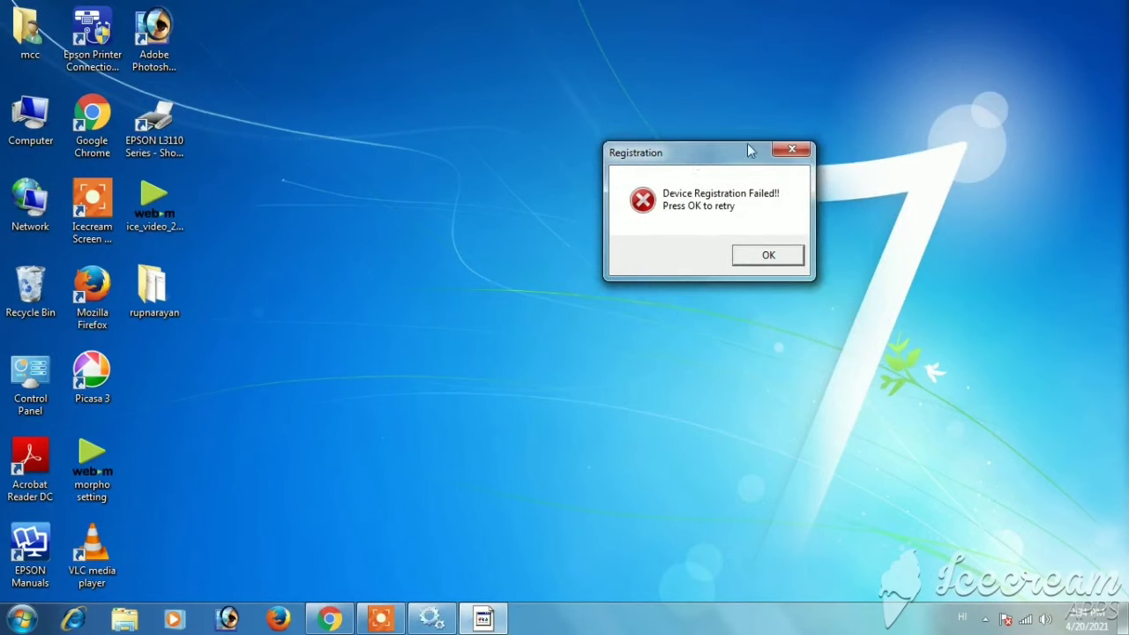
pyautogui.click(1084, 617)
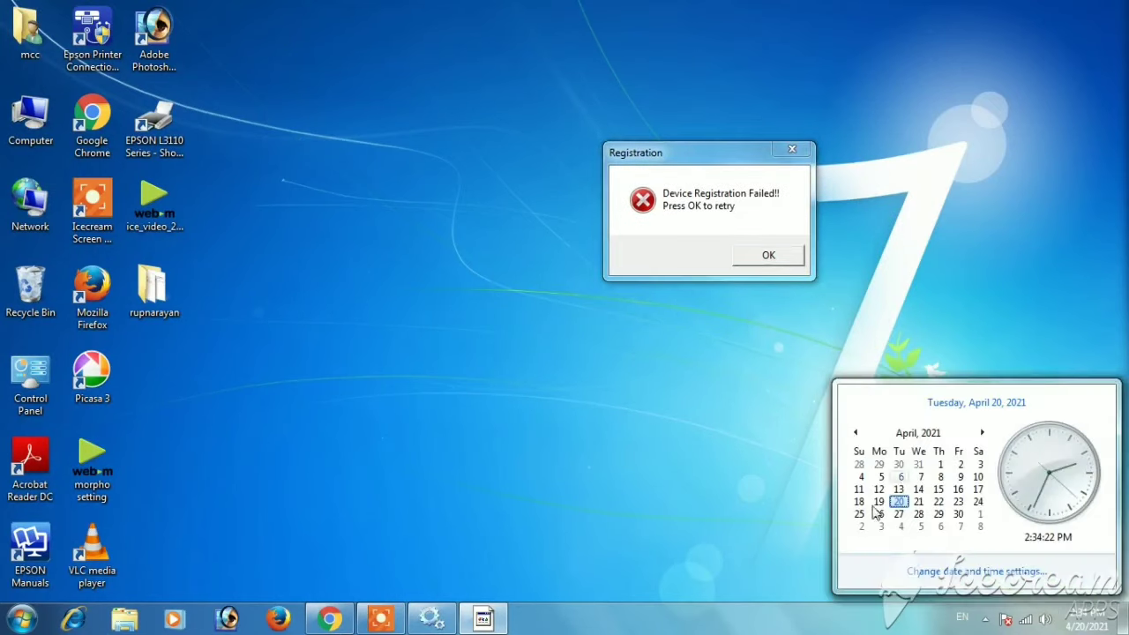
pyautogui.click(978, 572)
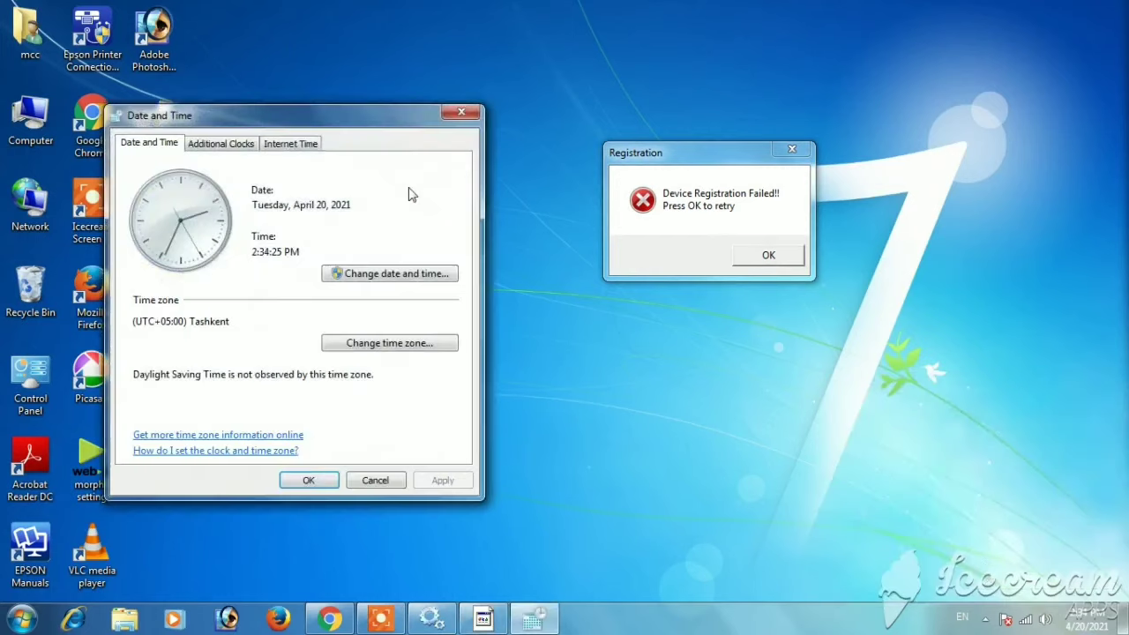
pyautogui.click(434, 281)
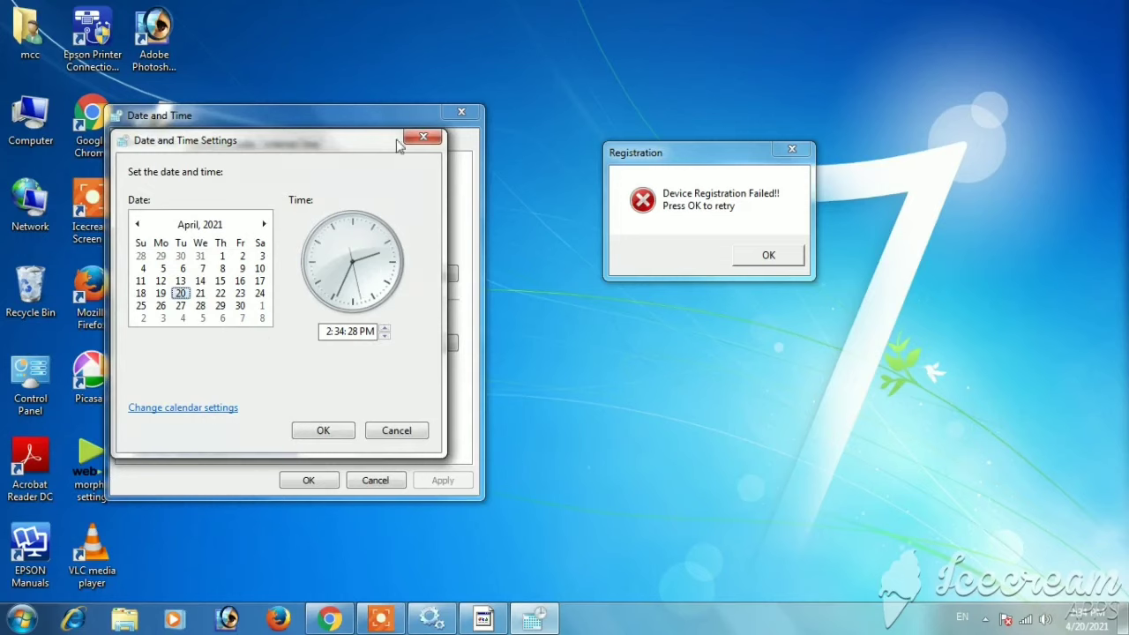
pyautogui.click(412, 139)
# Synchronize the system clock with the Internet time server time.windows.com.
pyautogui.click(304, 148)
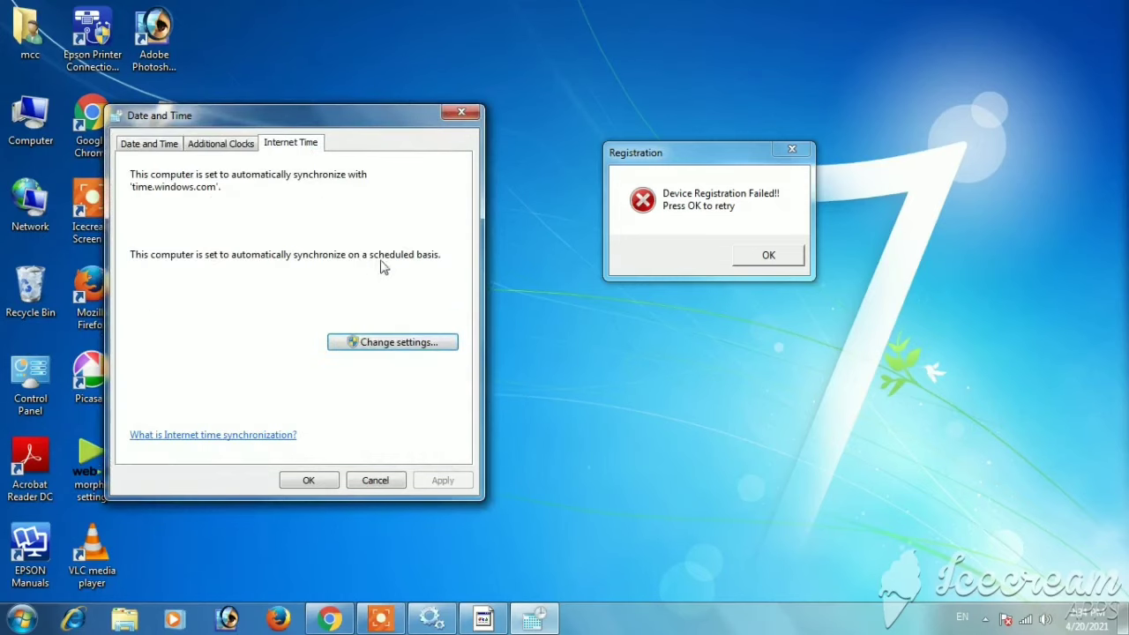
pyautogui.click(379, 346)
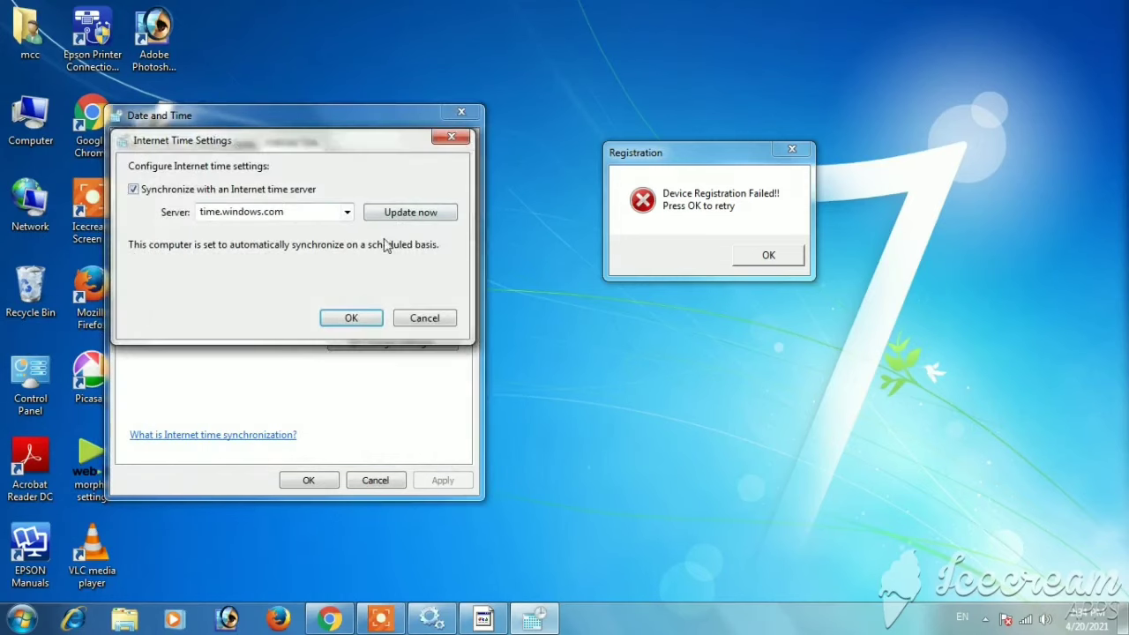
pyautogui.click(396, 216)
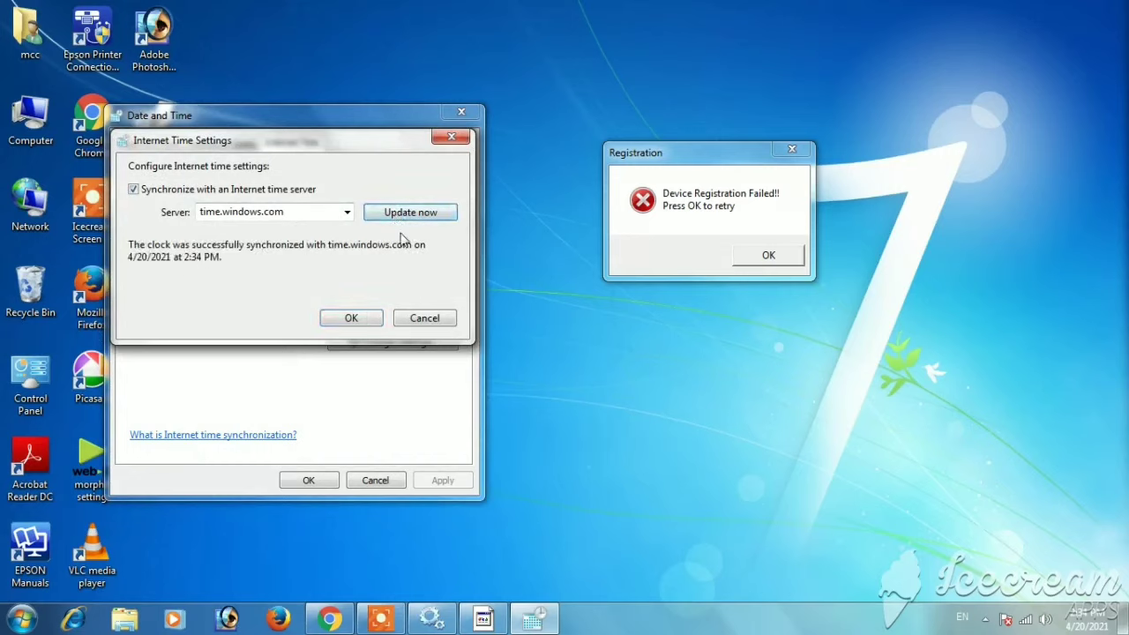
# Repeat the Internet time update with time.windows.com and save the Internet time and Date and Time settings.
pyautogui.click(404, 216)
pyautogui.click(352, 319)
pyautogui.click(310, 481)
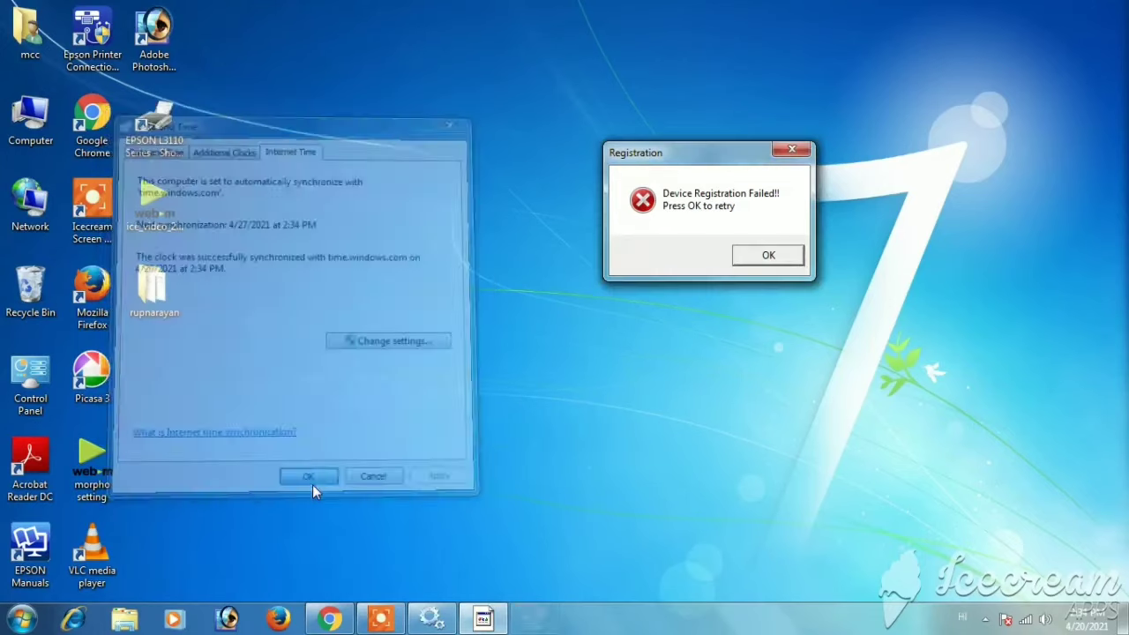
# Set the computer's time zone to (UTC+05:30) Chennai, Kolkata, Mumbai, New Delhi and save the date and time settings.
pyautogui.click(1083, 620)
pyautogui.click(1023, 574)
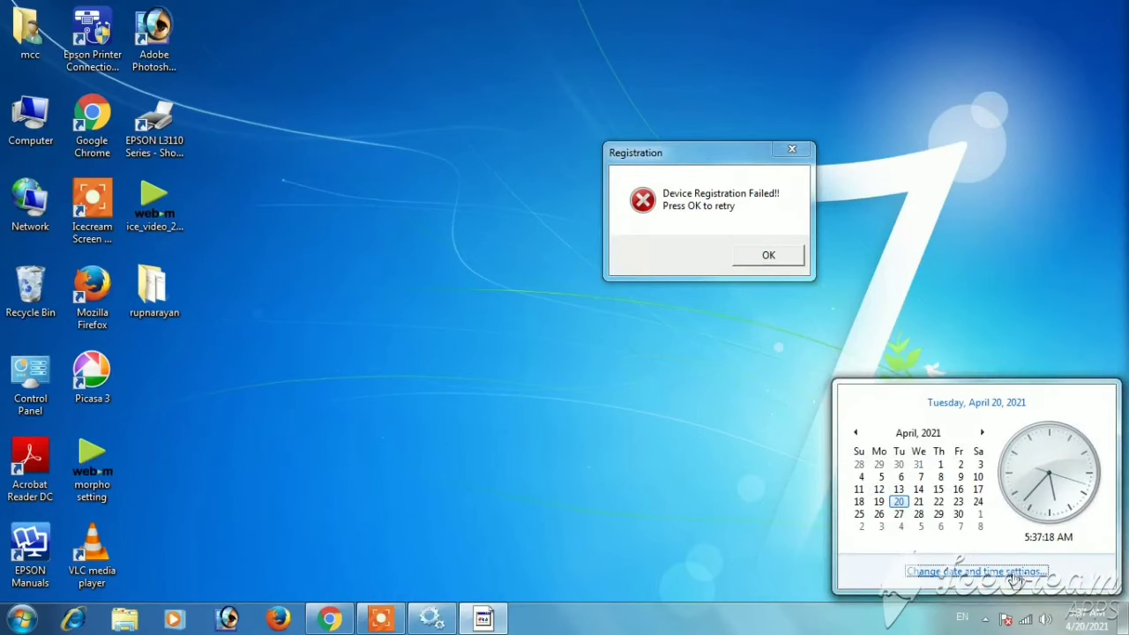
pyautogui.click(280, 265)
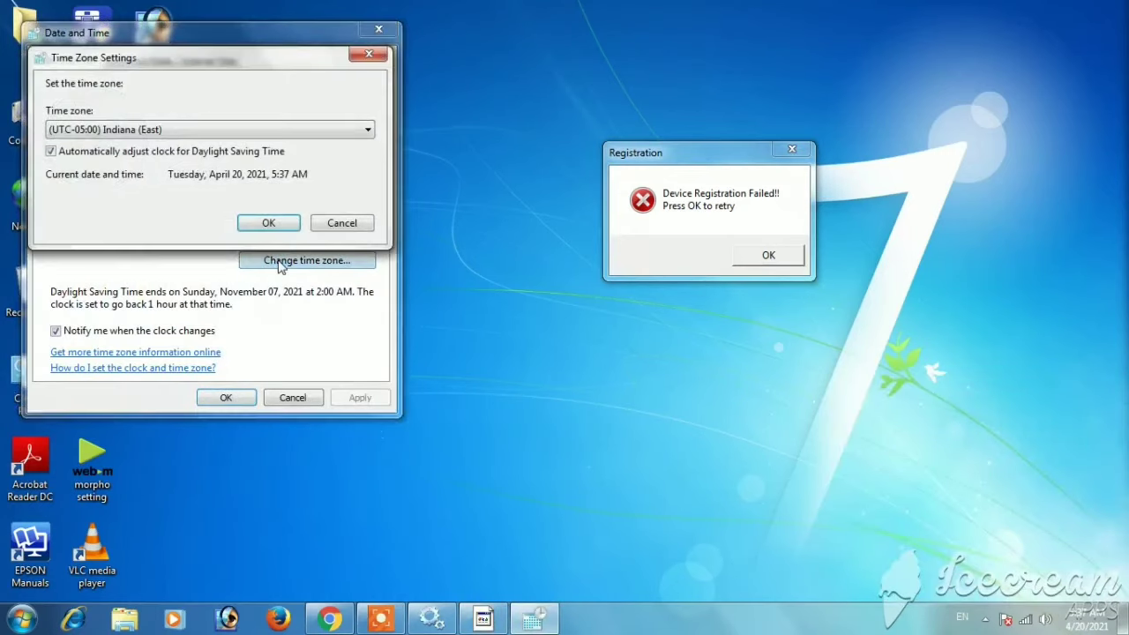
pyautogui.click(198, 132)
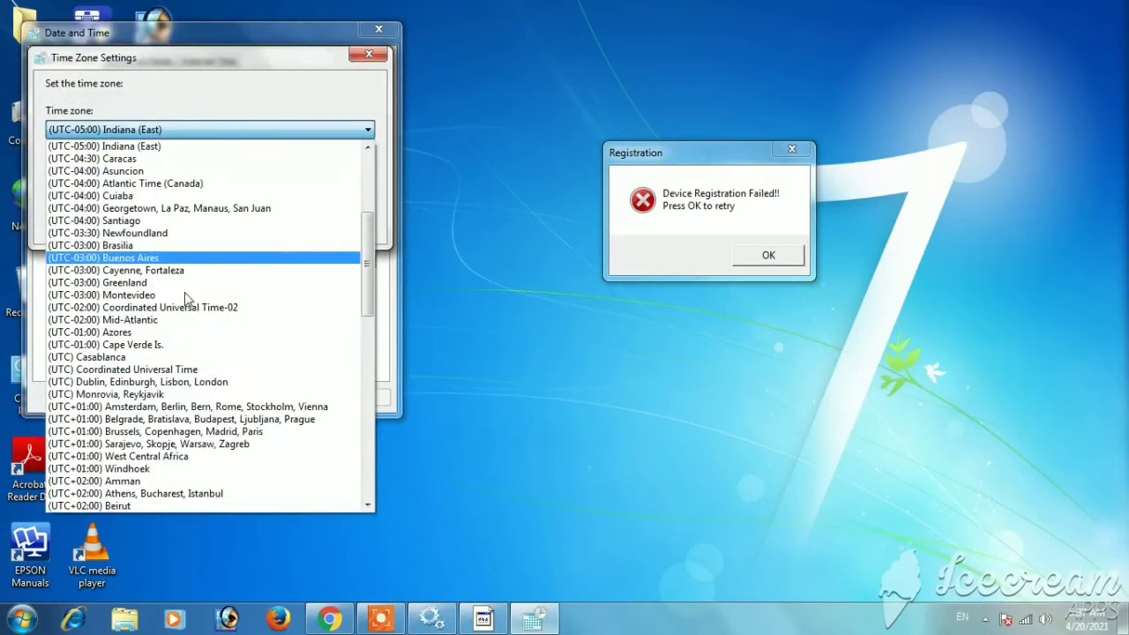
pyautogui.scroll(-2, 193, 247)
pyautogui.scroll(-7, 192, 249)
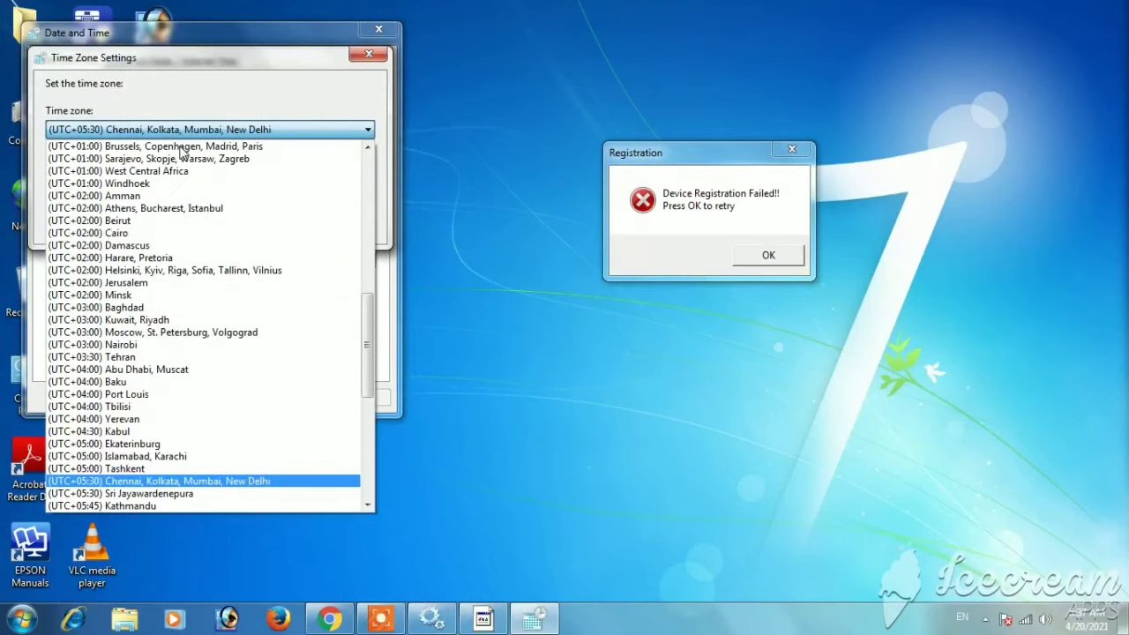
pyautogui.press('Up')
pyautogui.press('Down')
pyautogui.press('Return')
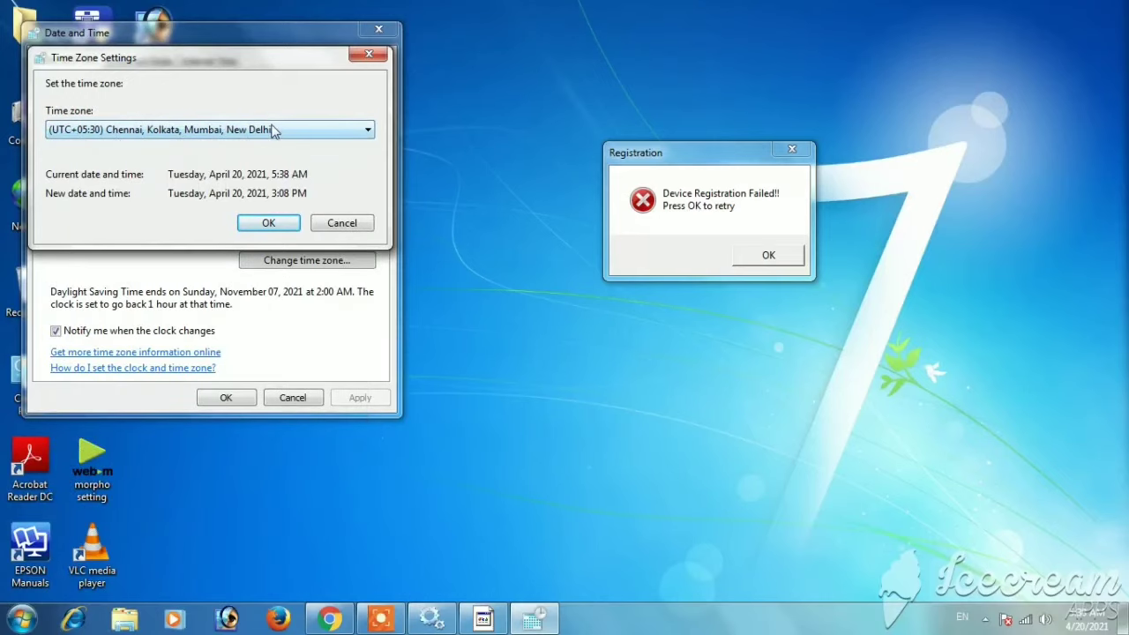
pyautogui.click(268, 223)
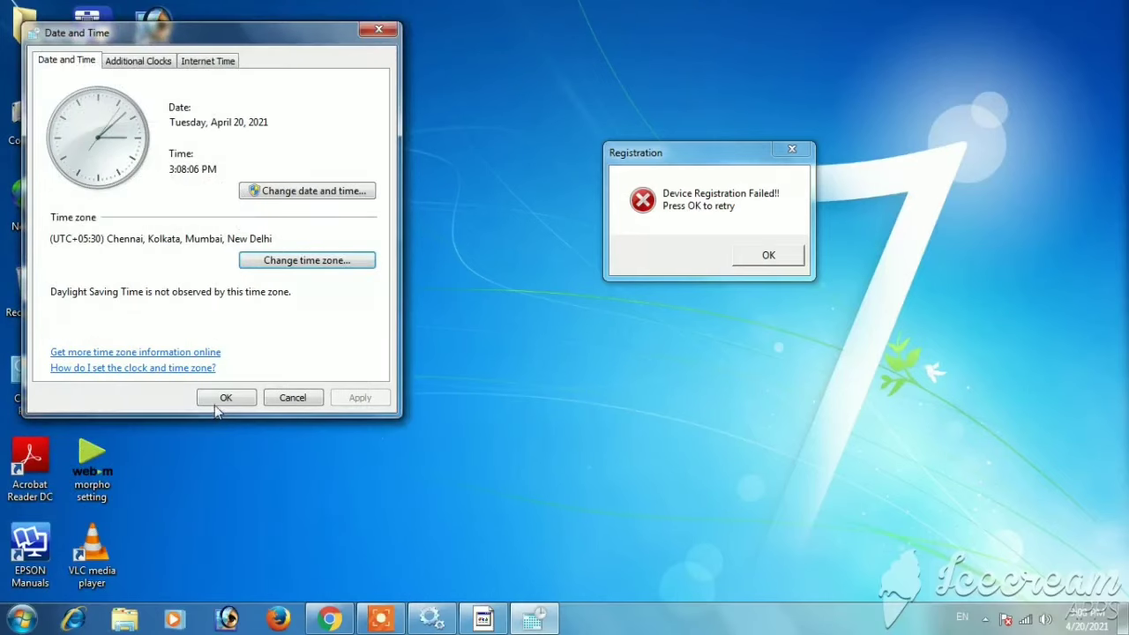
pyautogui.click(218, 398)
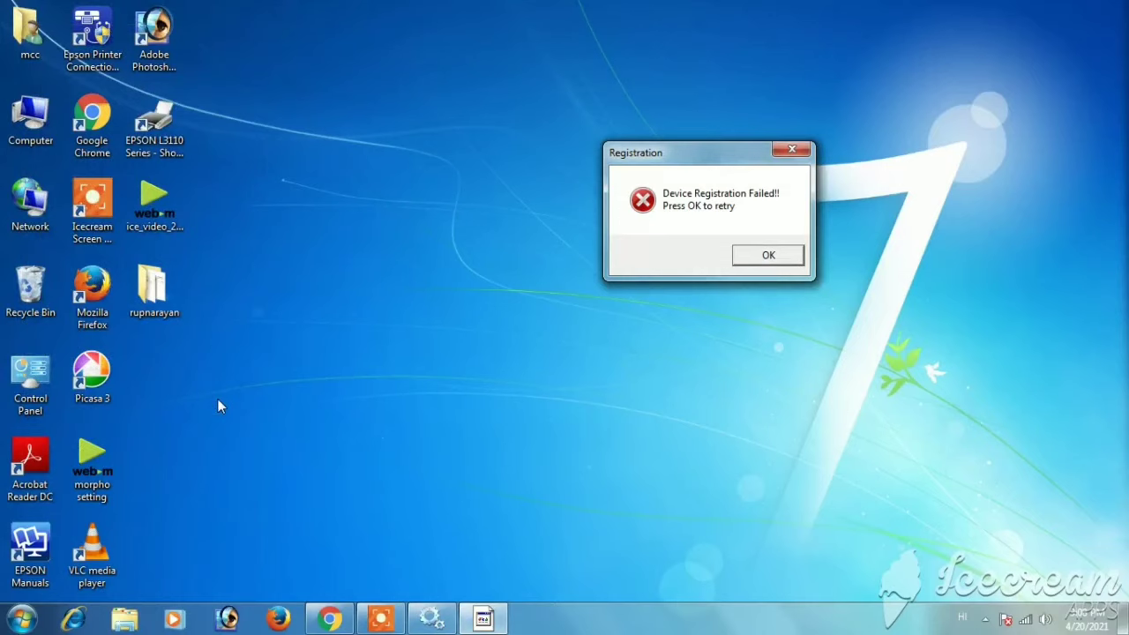
# Check the Windows Firewall customization settings for private and public networks in Control Panel, leaving the firewall turned on.
pyautogui.click(21, 618)
pyautogui.click(256, 437)
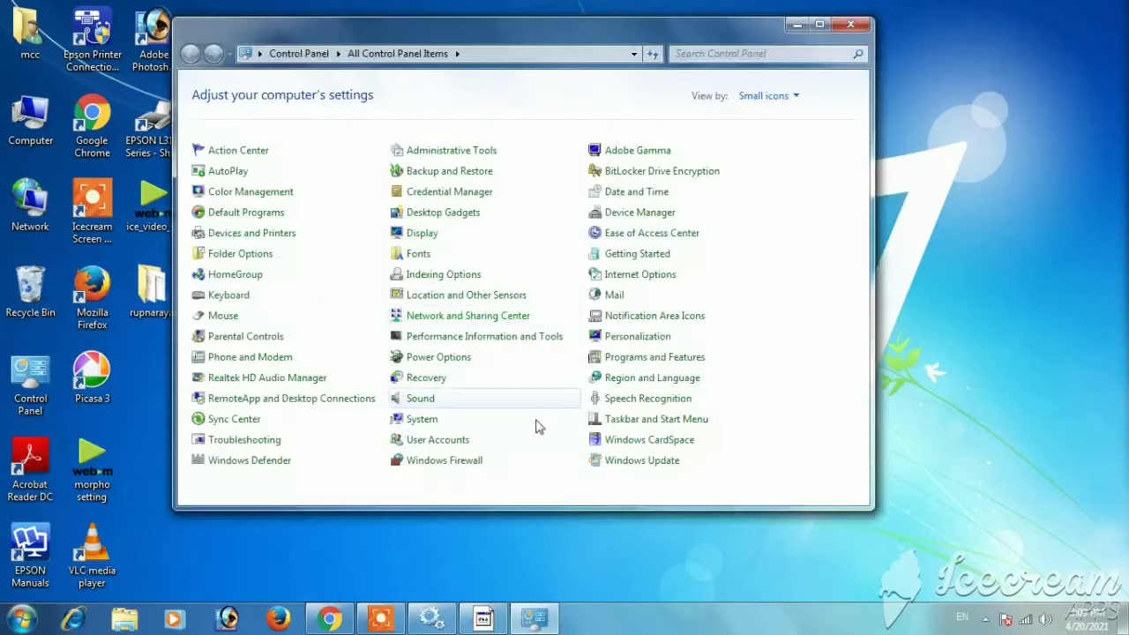
pyautogui.click(817, 25)
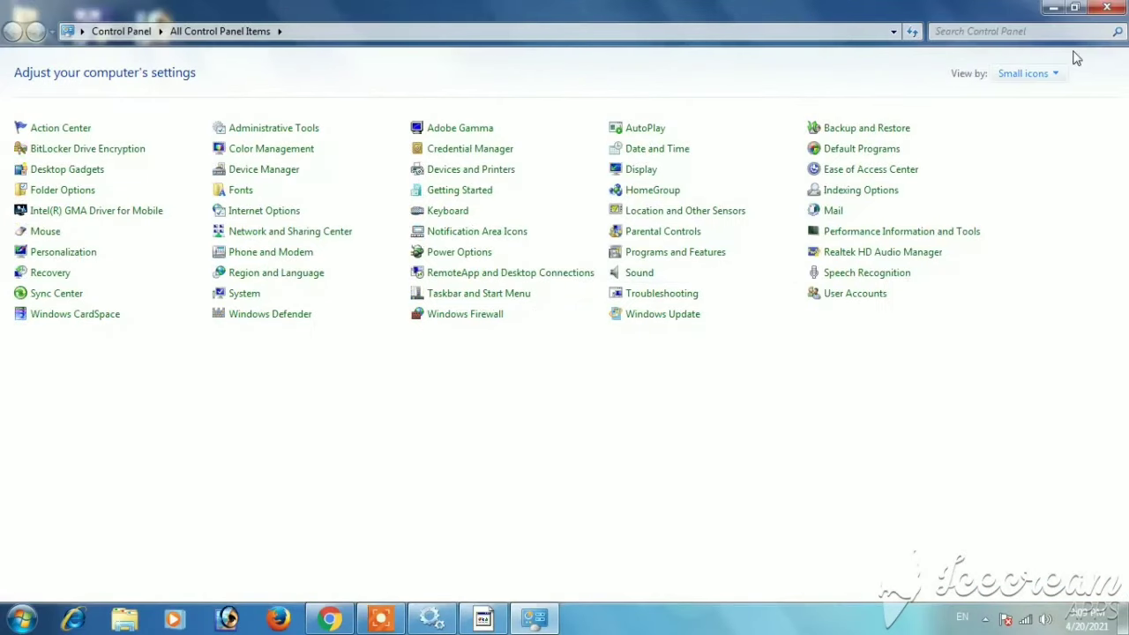
pyautogui.click(465, 316)
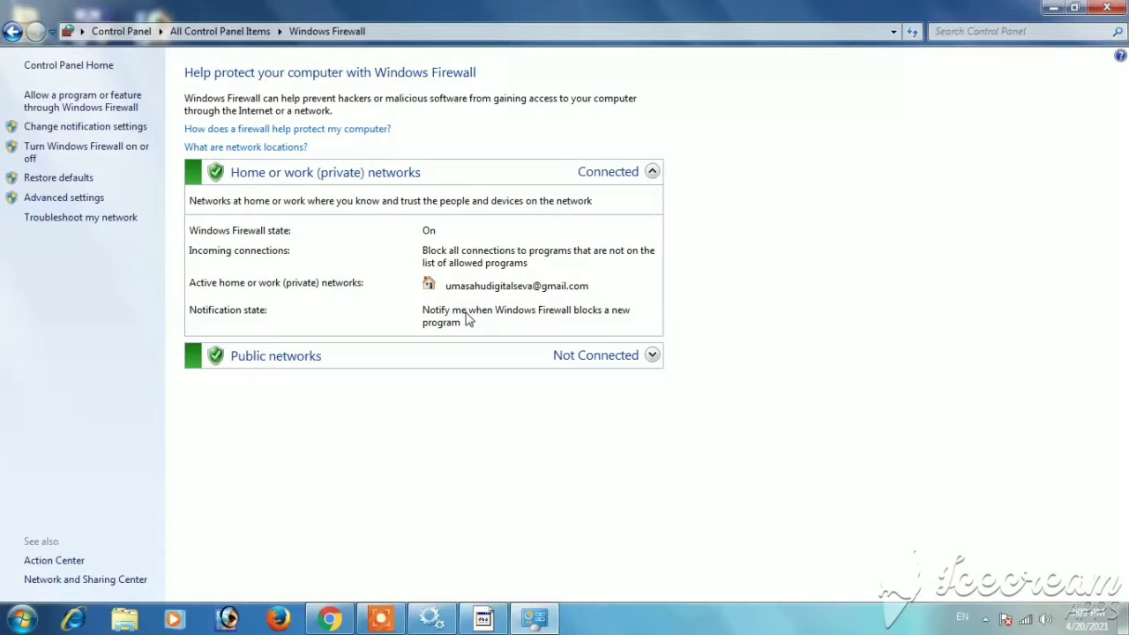
pyautogui.click(100, 156)
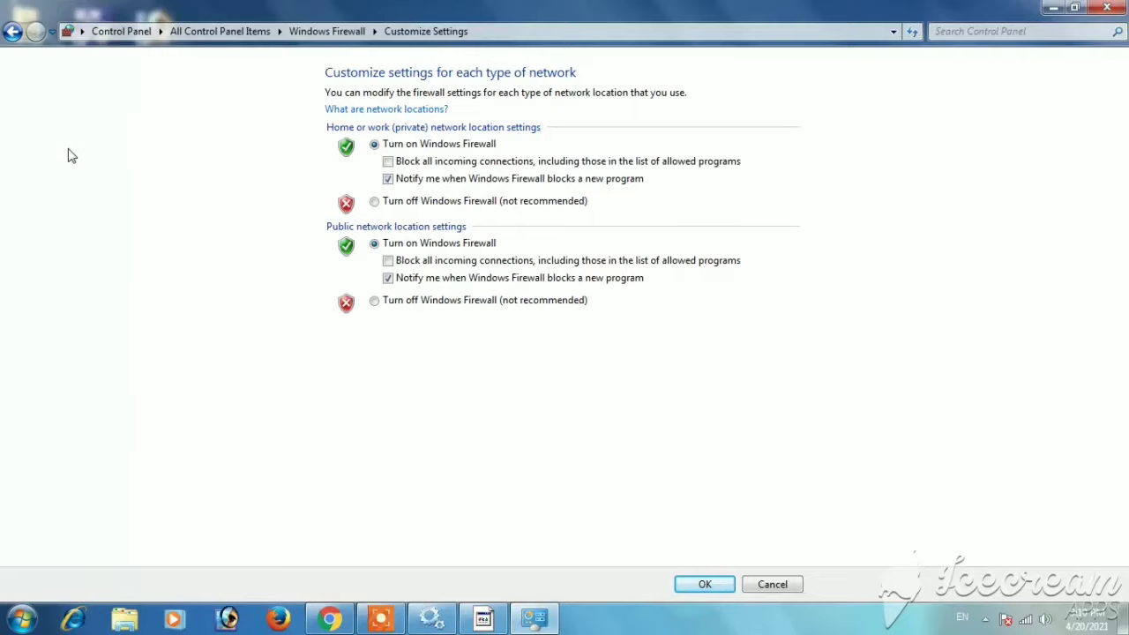
pyautogui.click(388, 178)
pyautogui.click(388, 178)
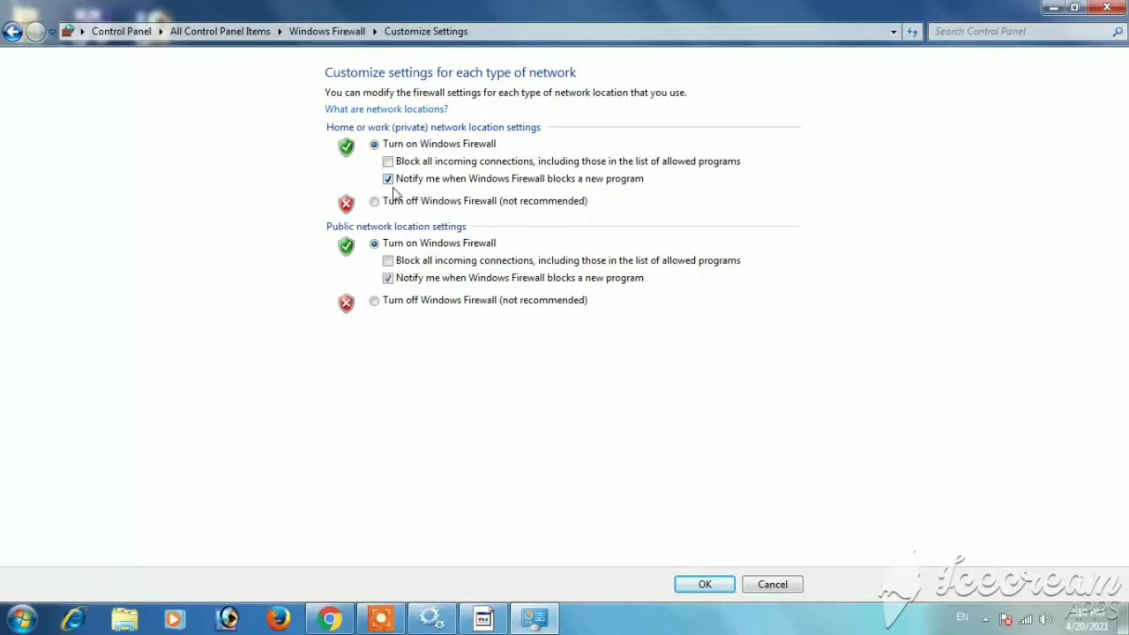
pyautogui.click(703, 586)
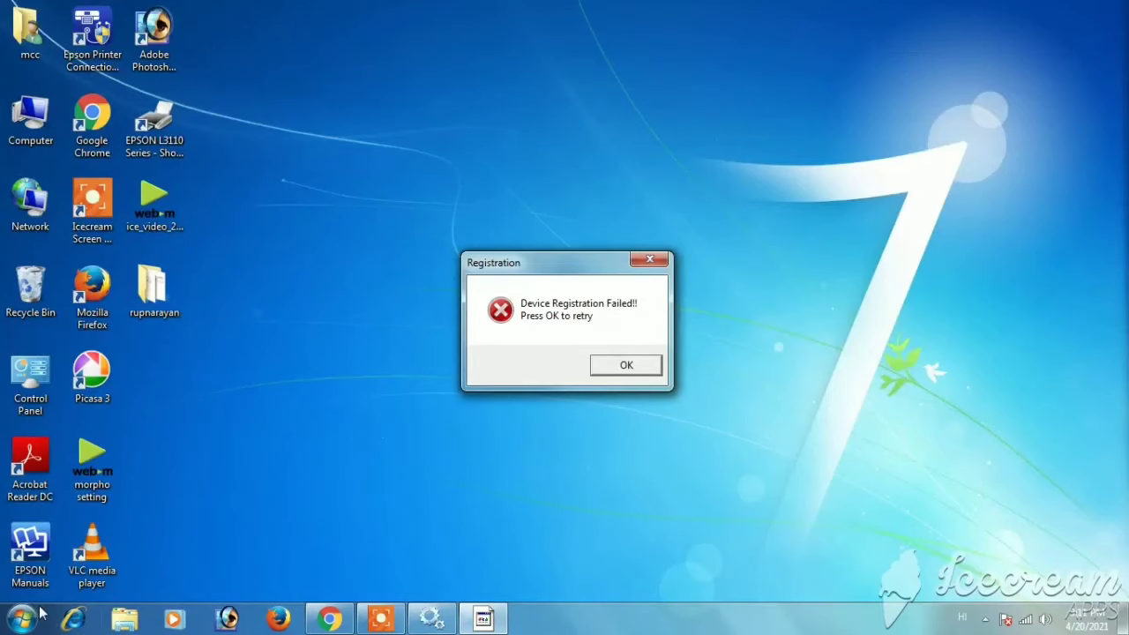
# Search the system for "service" and open the Windows Services console.
pyautogui.click(39, 615)
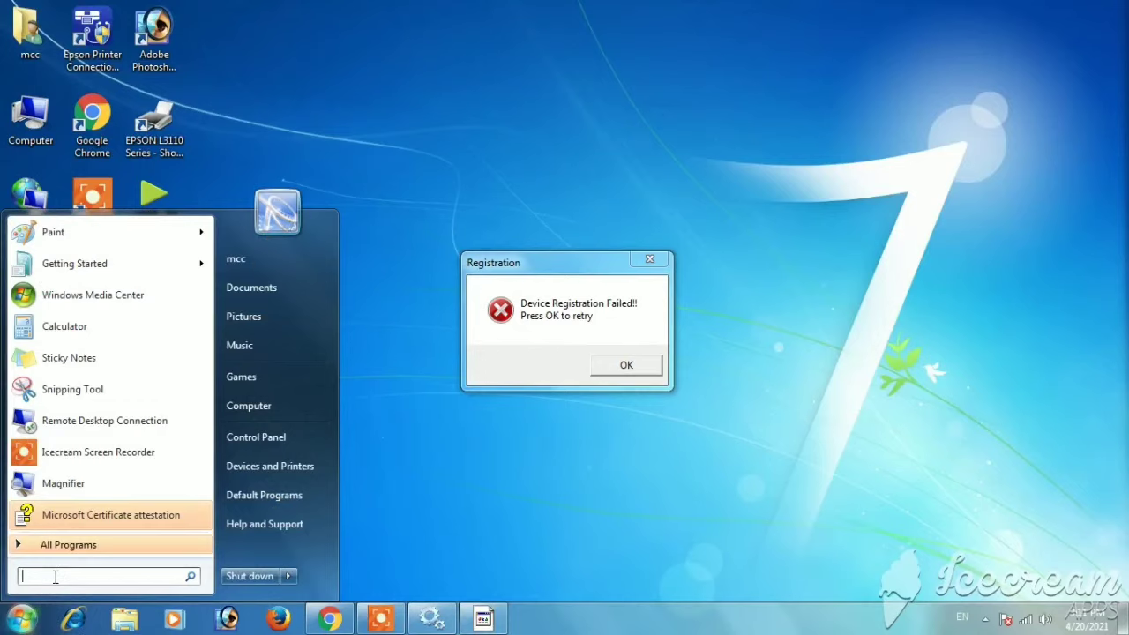
pyautogui.write('service')
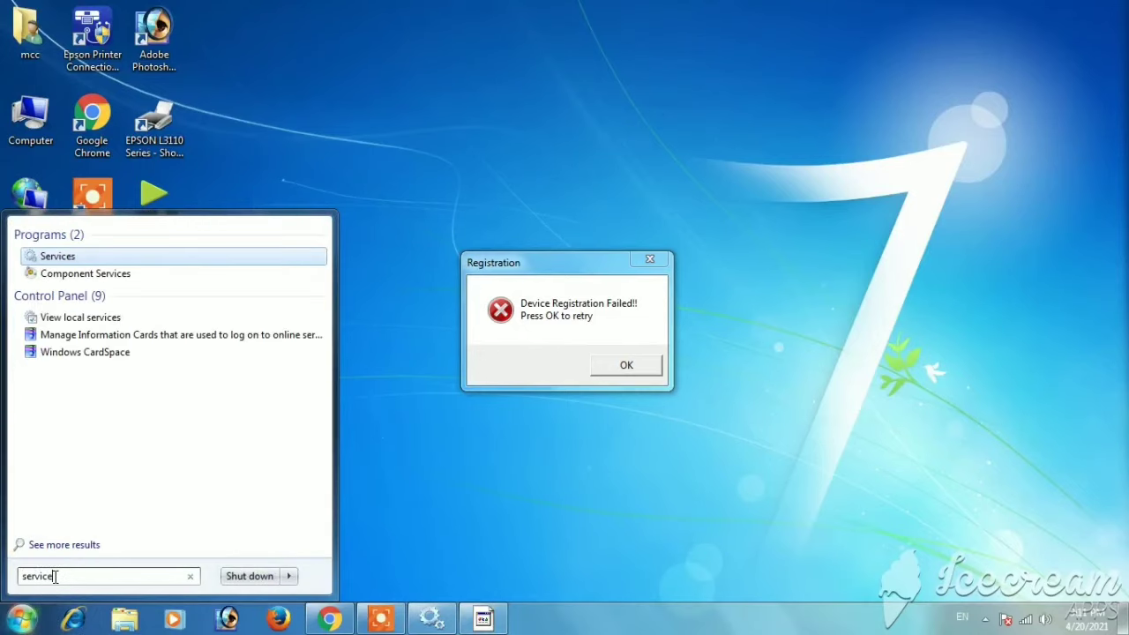
pyautogui.click(74, 262)
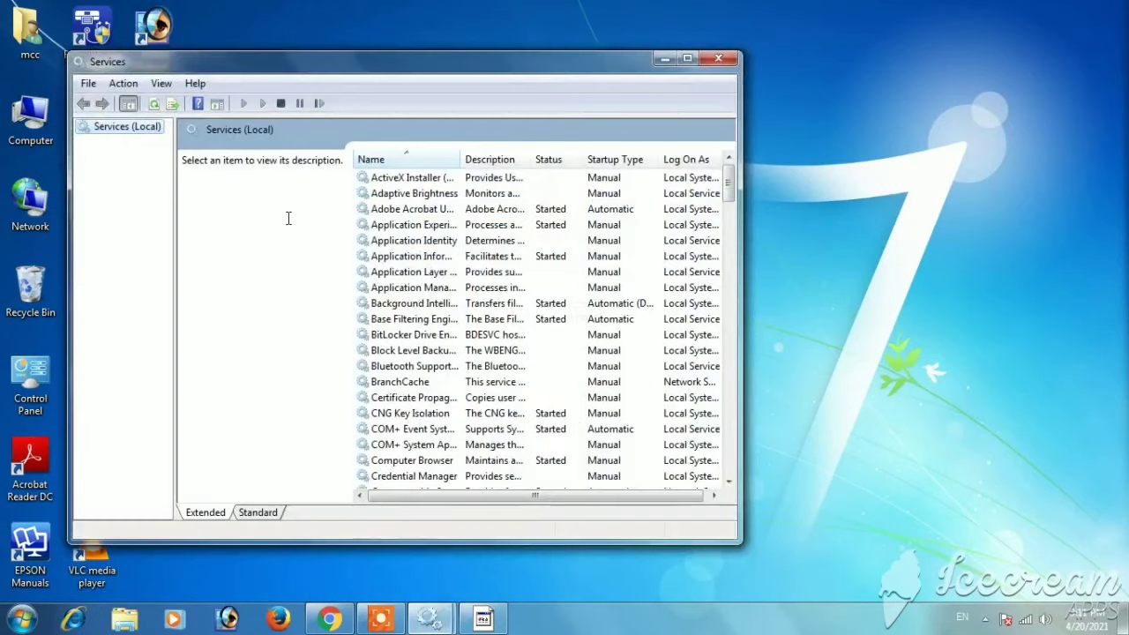
# Find the Morpho RD Service in the list of local services and restart it.
pyautogui.click(404, 275)
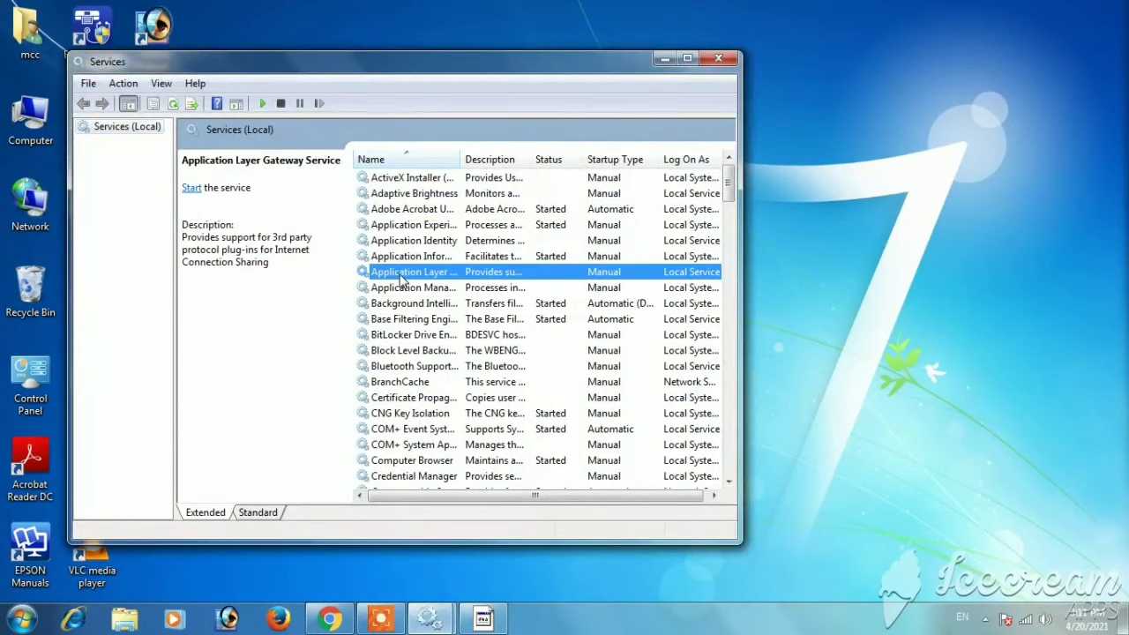
pyautogui.press('m')
pyautogui.press('Down')
pyautogui.press('Down')
pyautogui.press('Down')
pyautogui.press('Down')
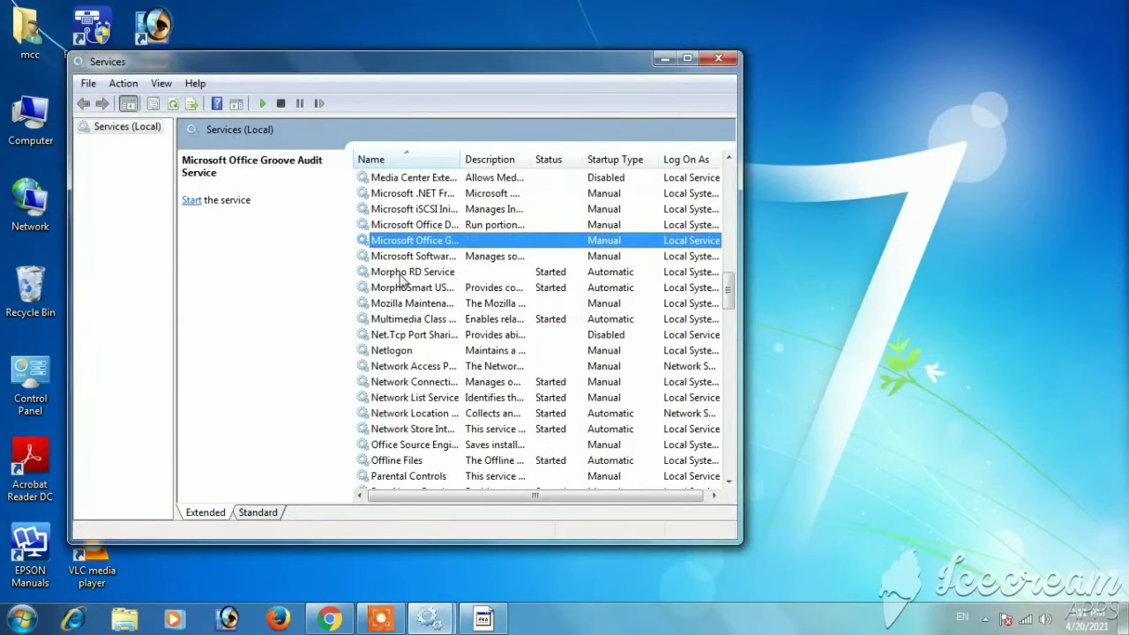
pyautogui.press('Down')
pyautogui.press('Down')
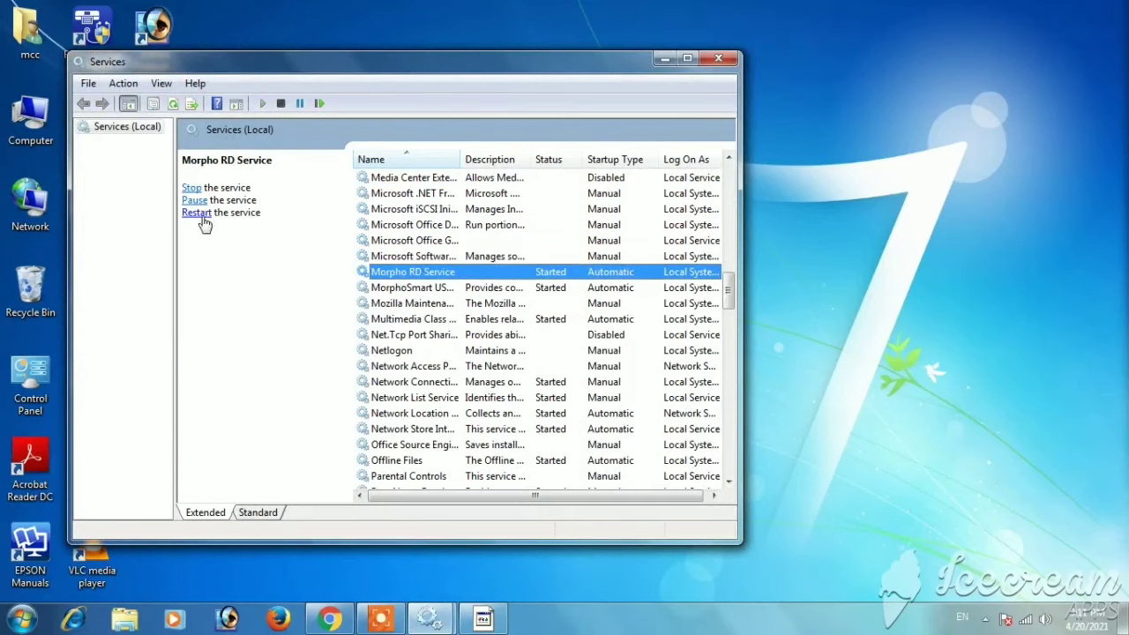
pyautogui.click(200, 215)
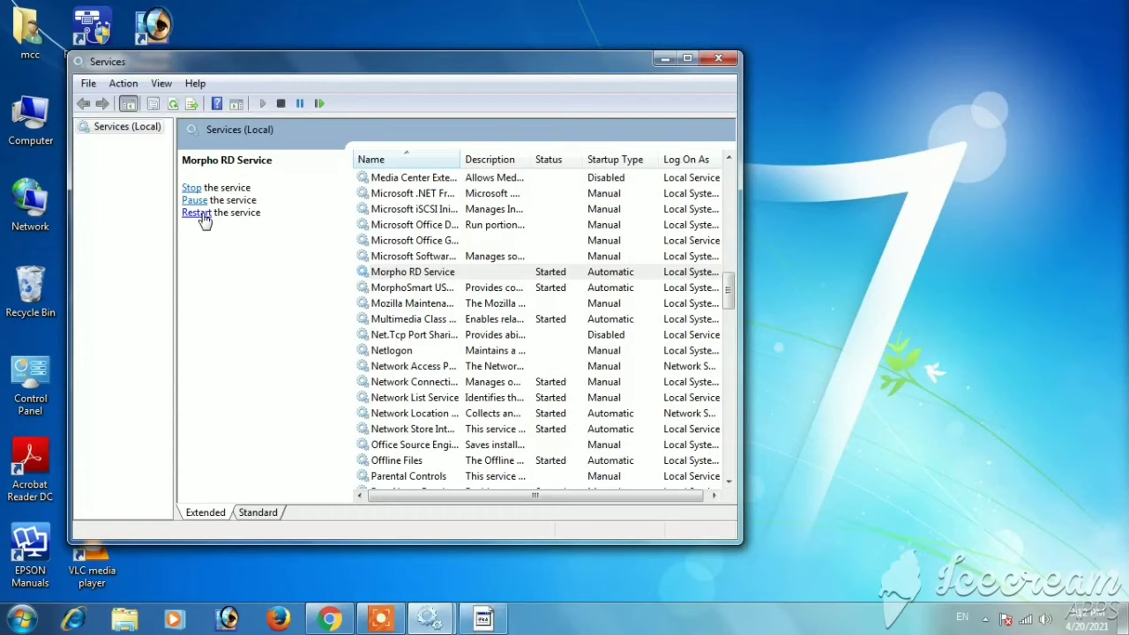
pyautogui.click(381, 620)
pyautogui.click(584, 593)
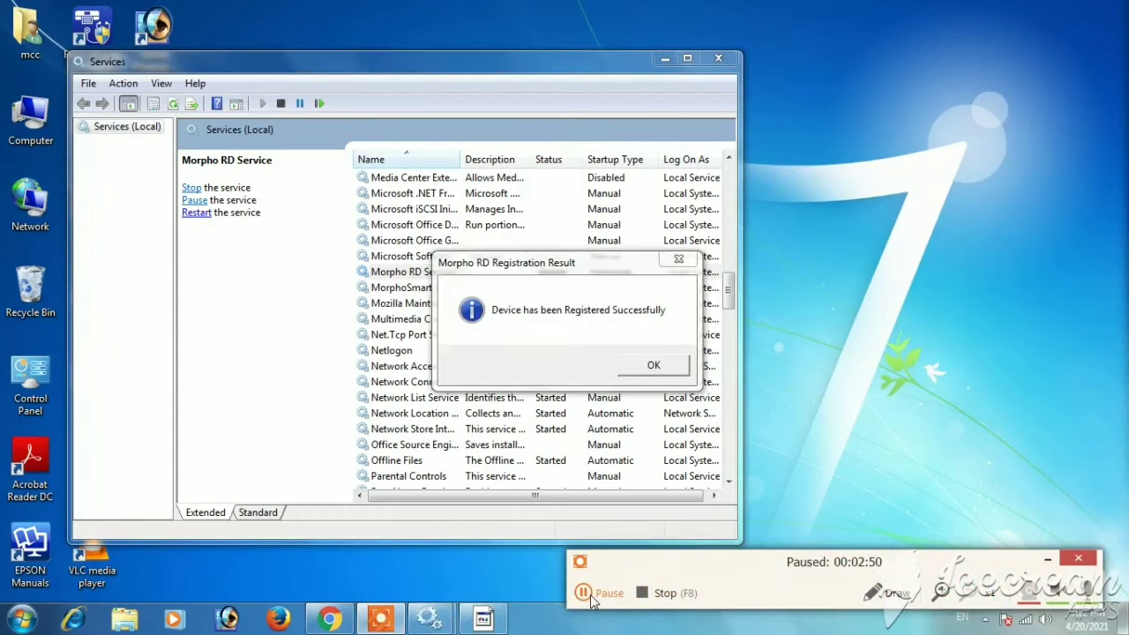
pyautogui.click(584, 593)
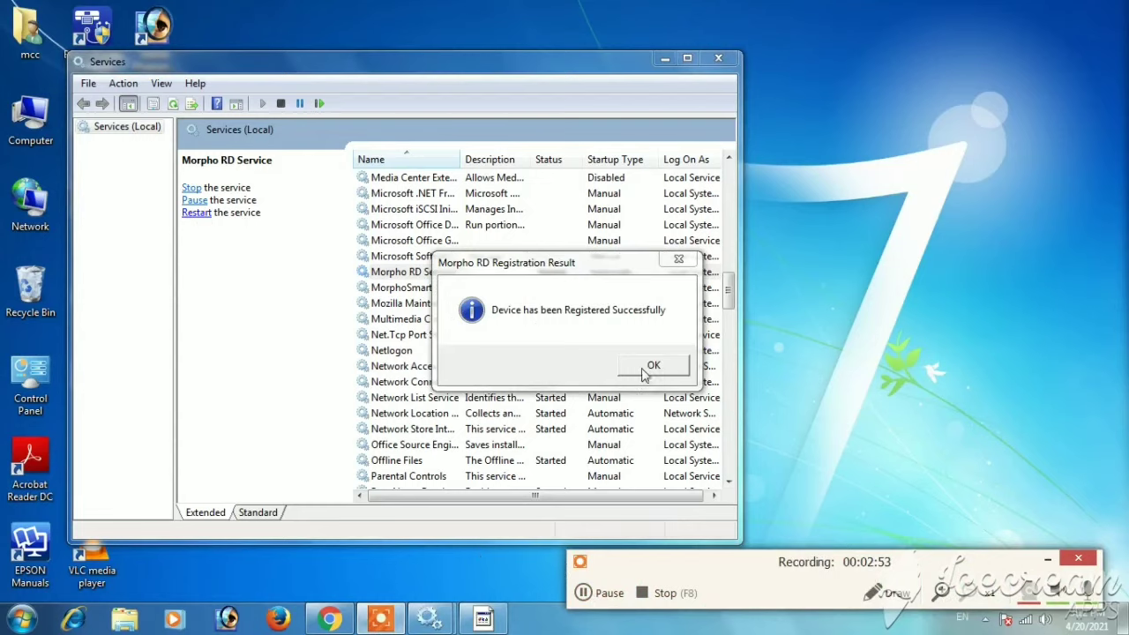
# Minimize the Services window and dismiss the Morpho RD registration result message.
pyautogui.click(665, 58)
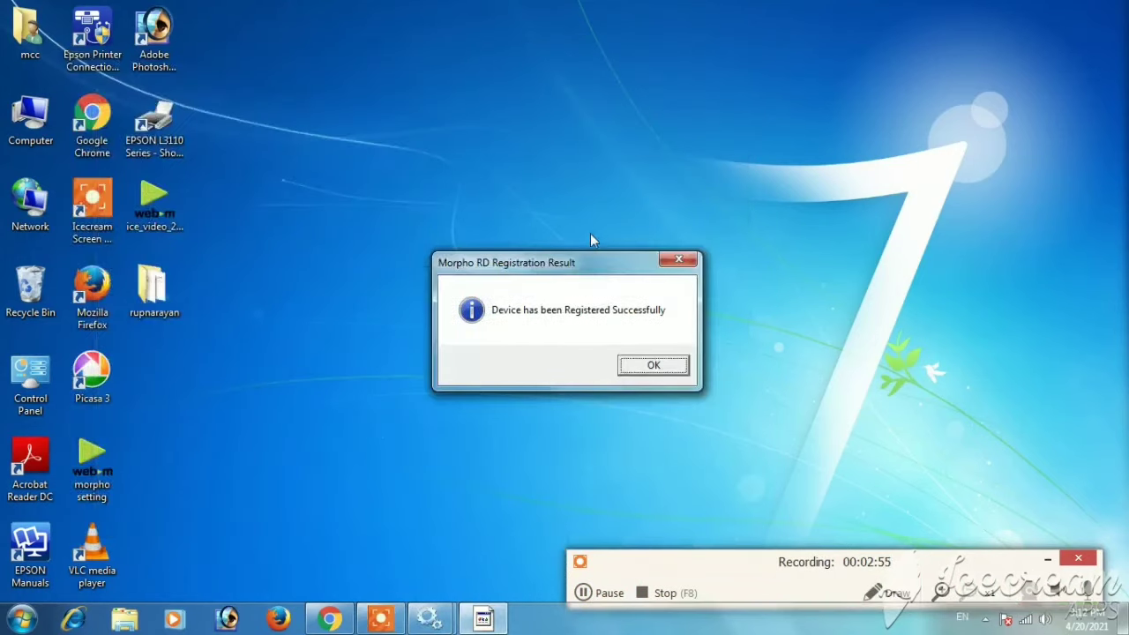
pyautogui.moveTo(596, 268); pyautogui.dragTo(672, 123)
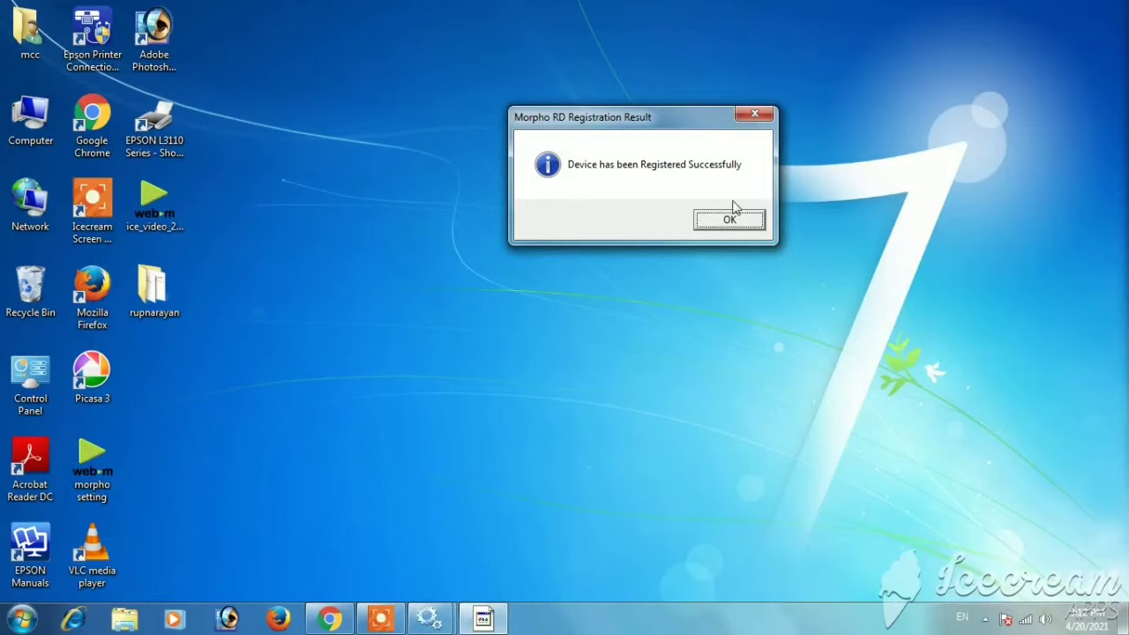
pyautogui.click(708, 219)
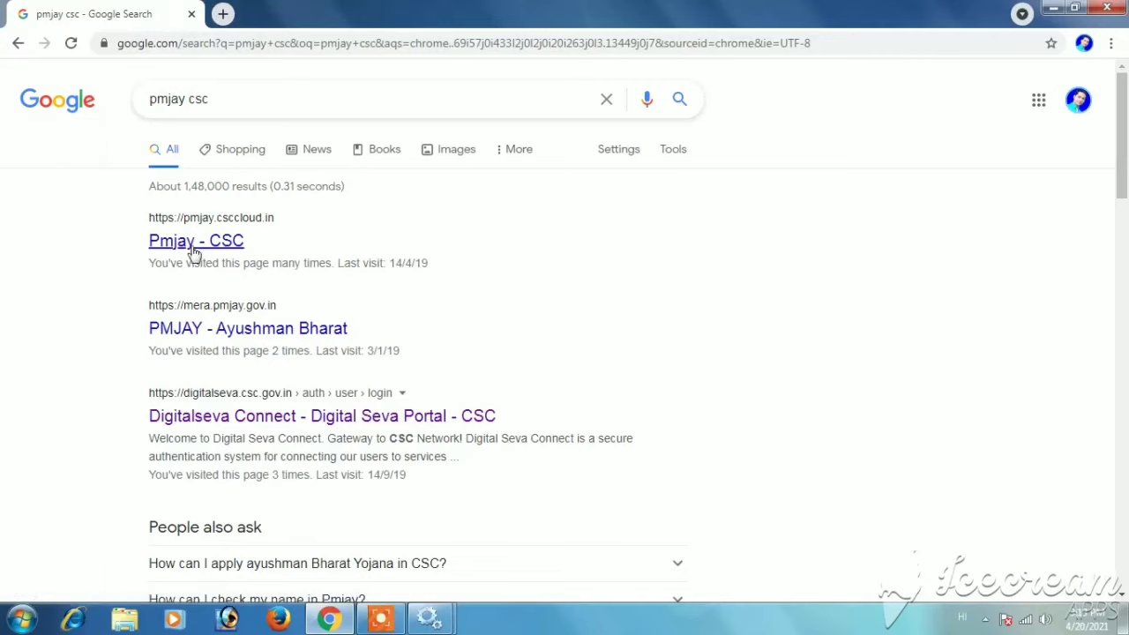
# Log in to the Pmjay - CSC site in Chrome by confirming the CSC ID, giving Aadhaar consent and capturing a fingerprint.
pyautogui.click(190, 248)
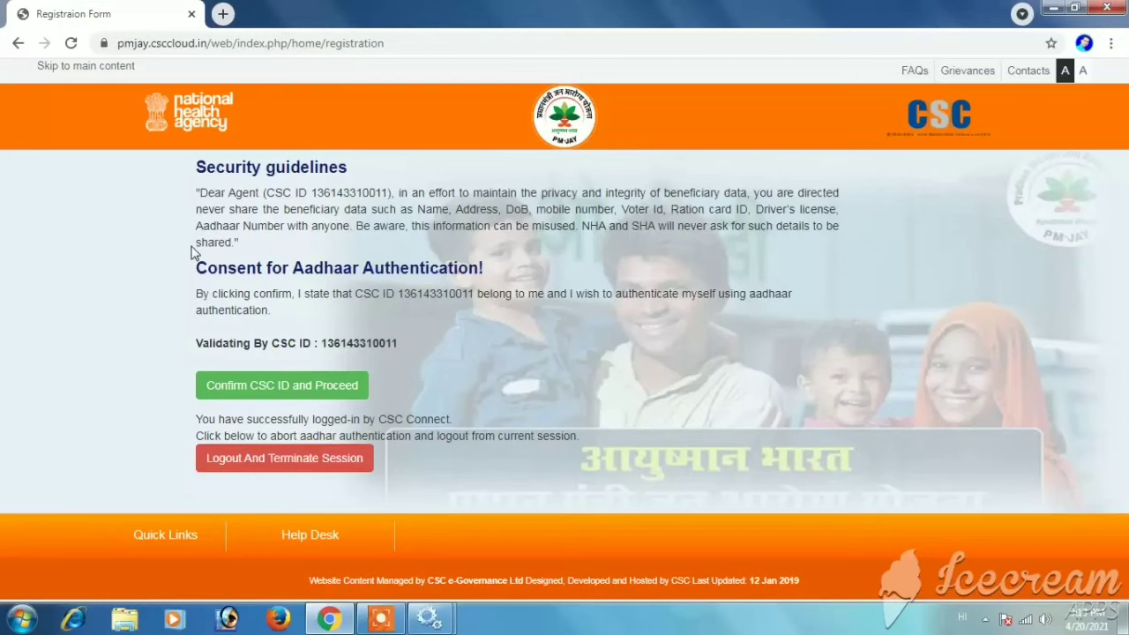
pyautogui.click(243, 385)
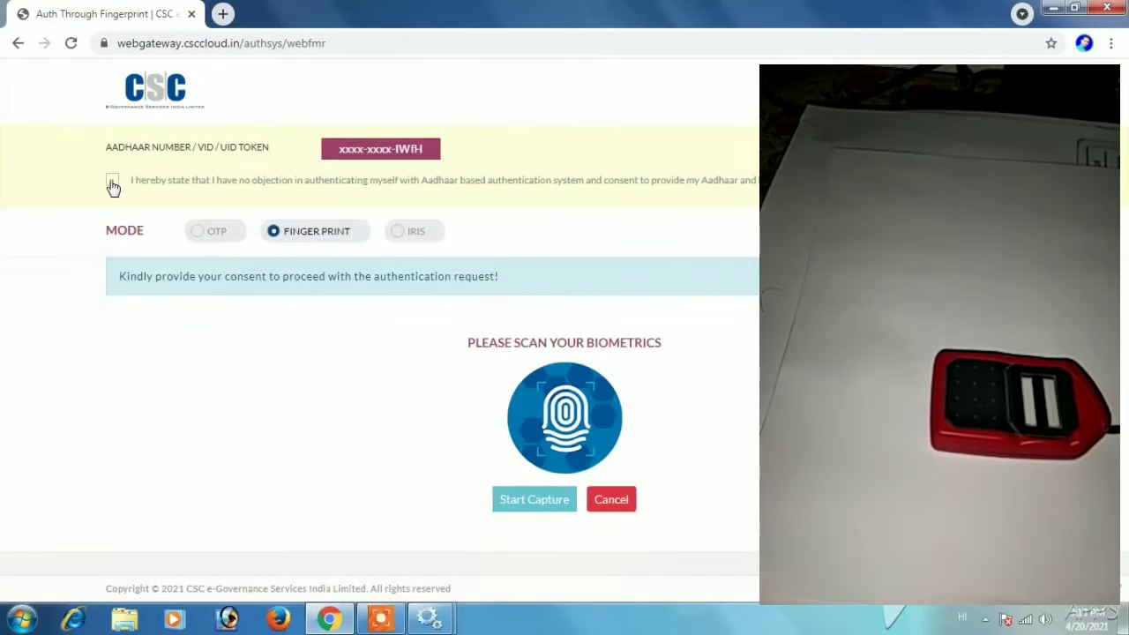
pyautogui.click(111, 181)
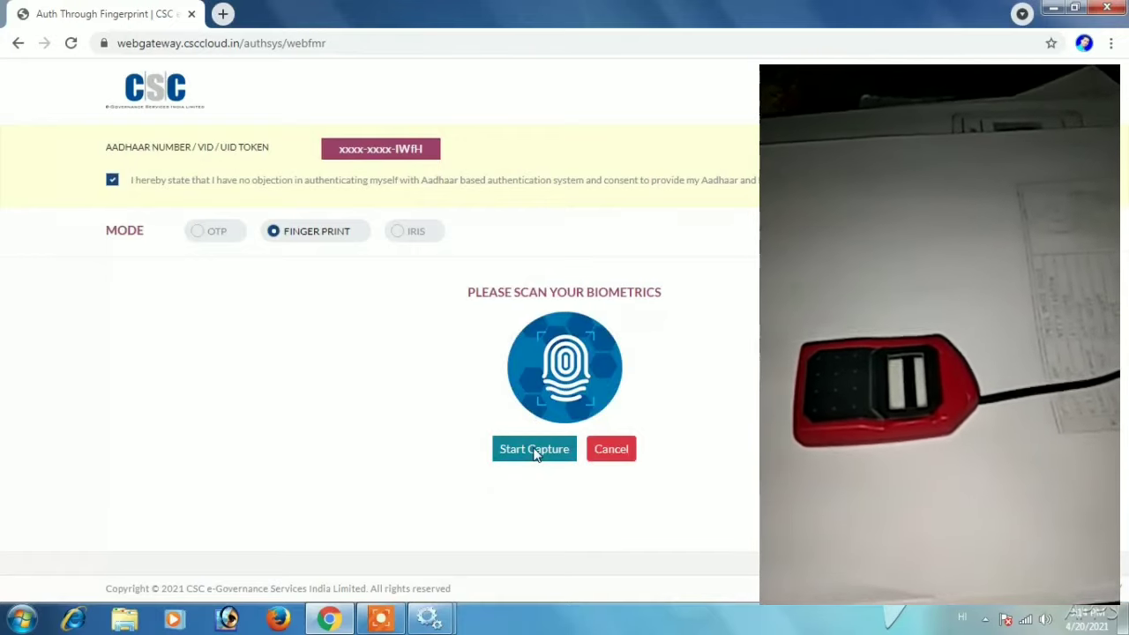
pyautogui.click(534, 450)
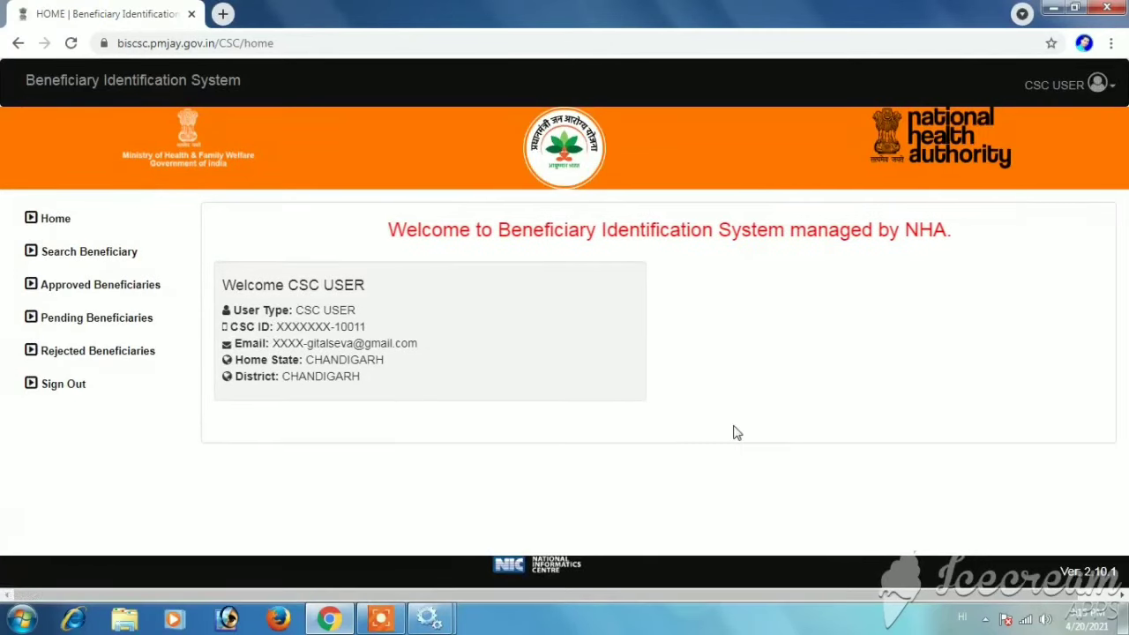
# Open the beneficiary search page of the Beneficiary Identification System.
pyautogui.click(77, 253)
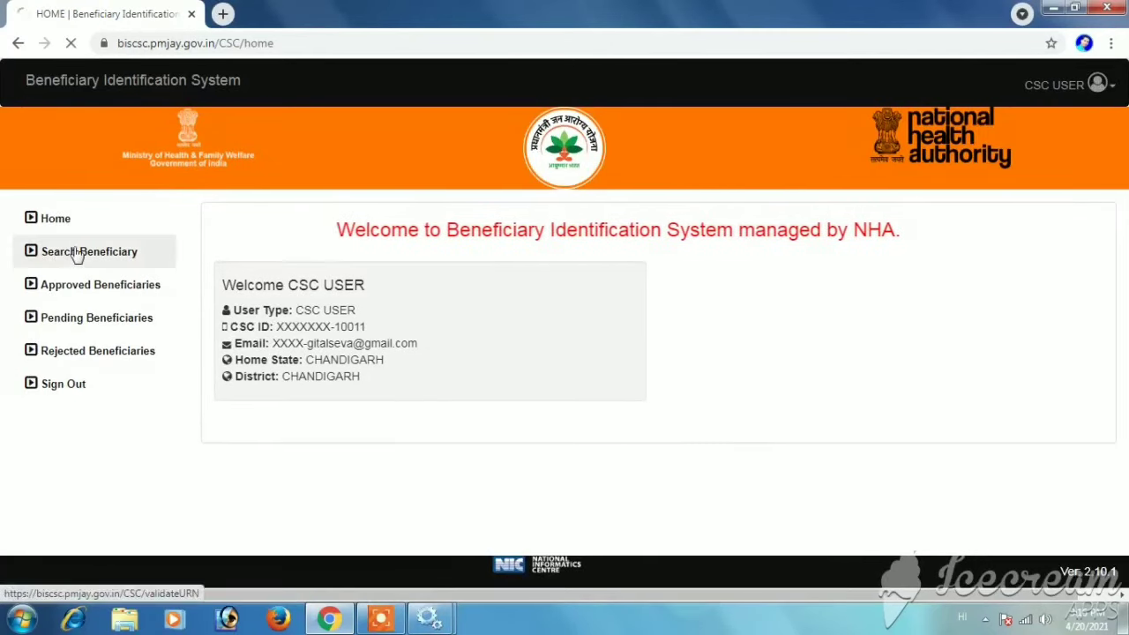